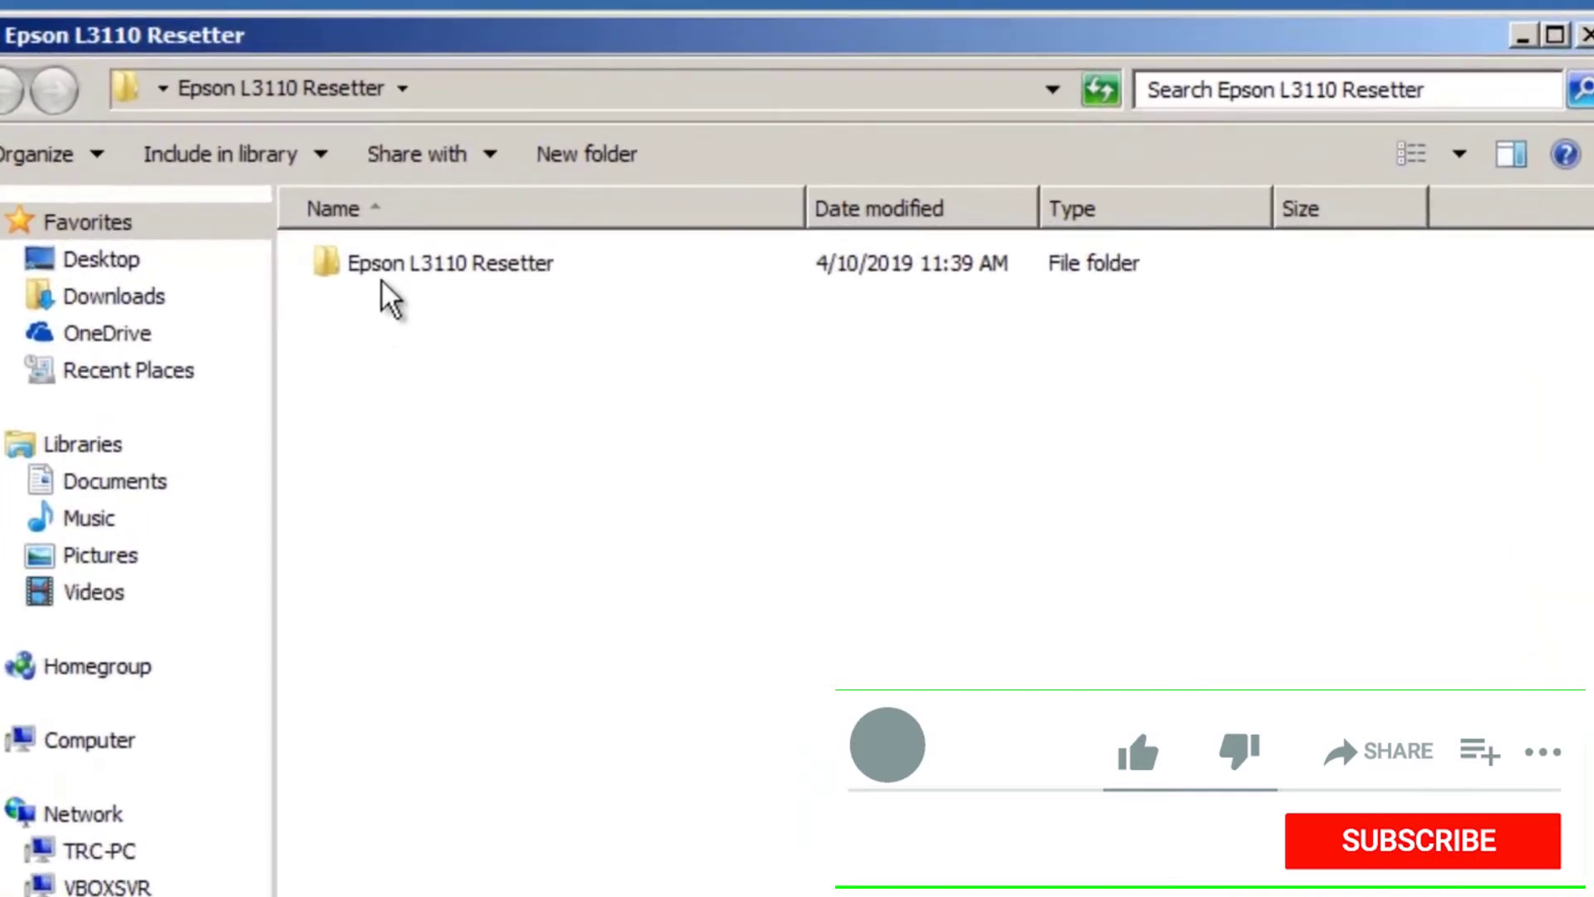
Run Adjprog from the inner Epson L3110 Resetter folder as administrator and dismiss the license key notice.
left_click(372, 307)
right_click(372, 307)
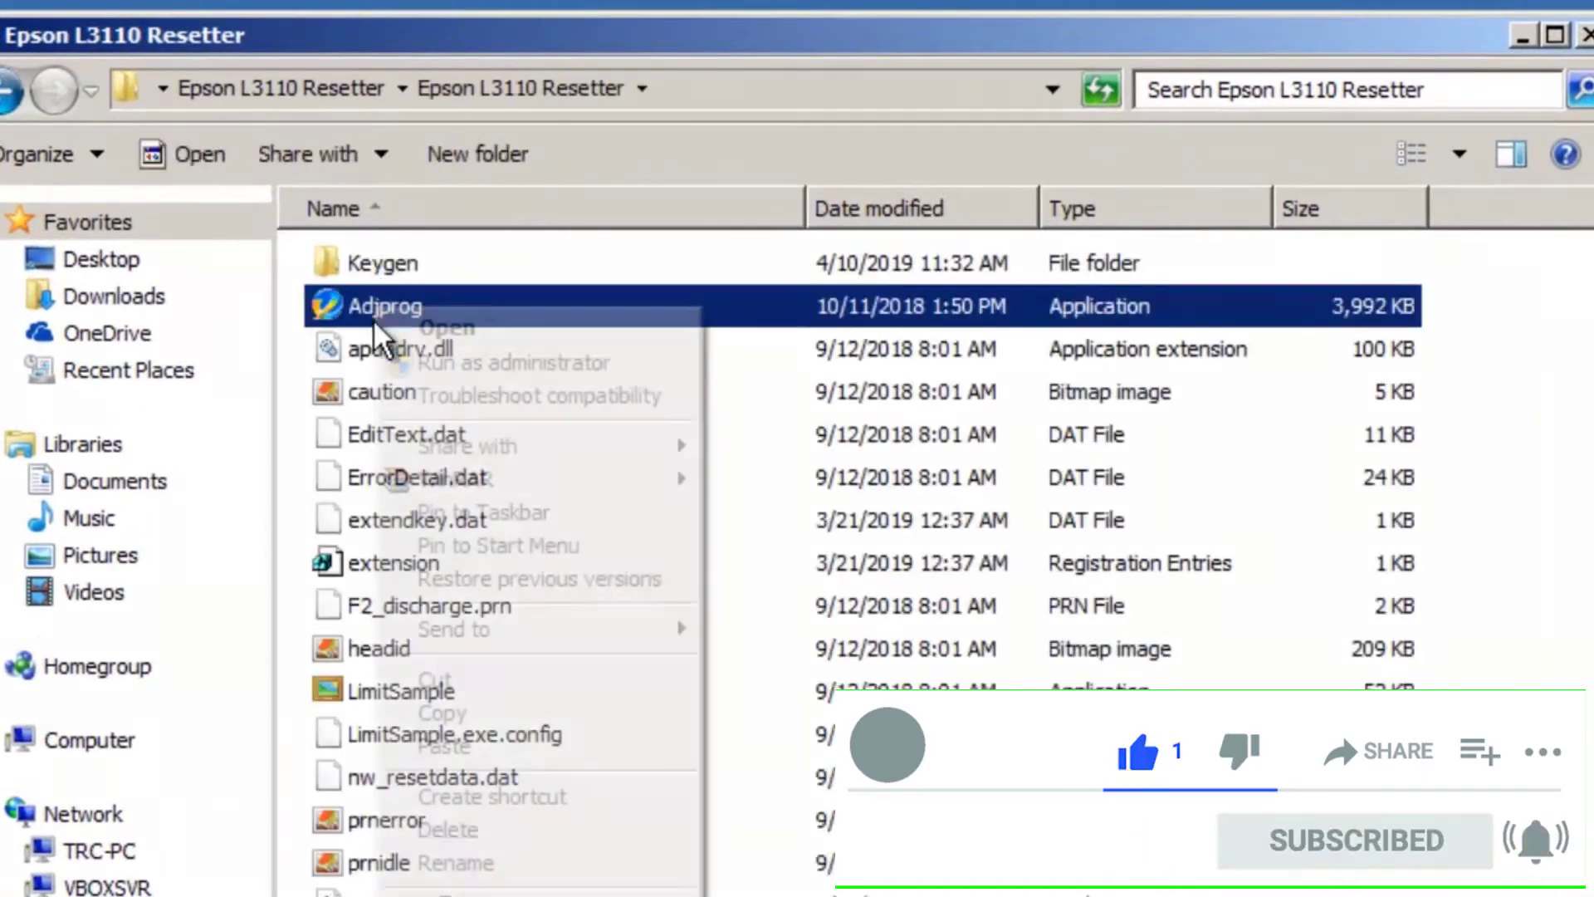
left_click(415, 360)
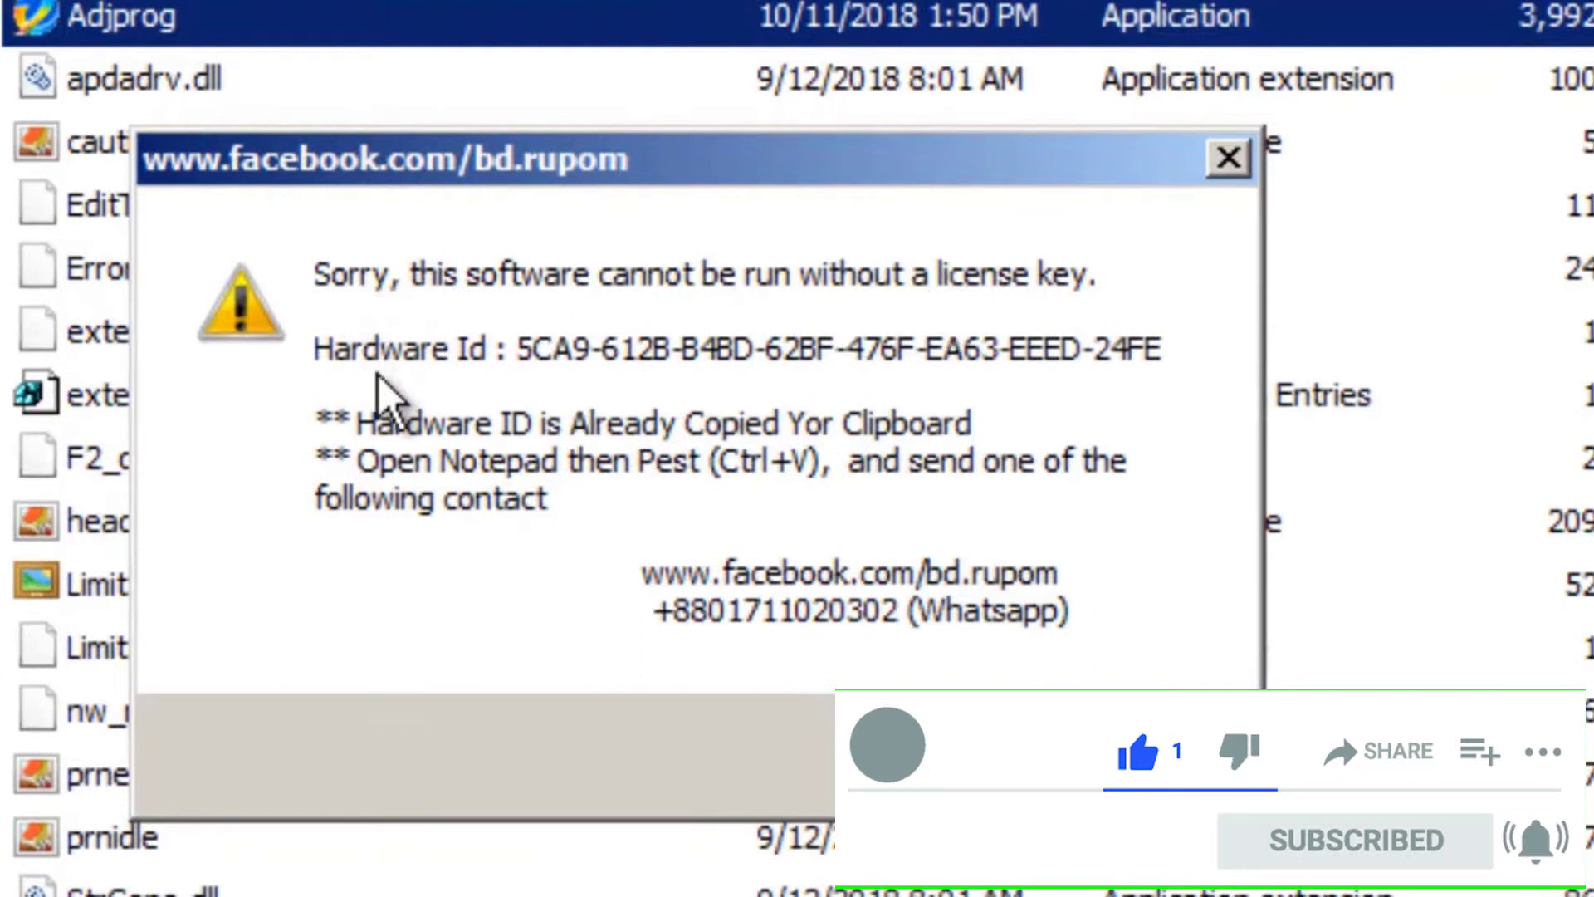
left_click_drag(702, 149, 292, 98)
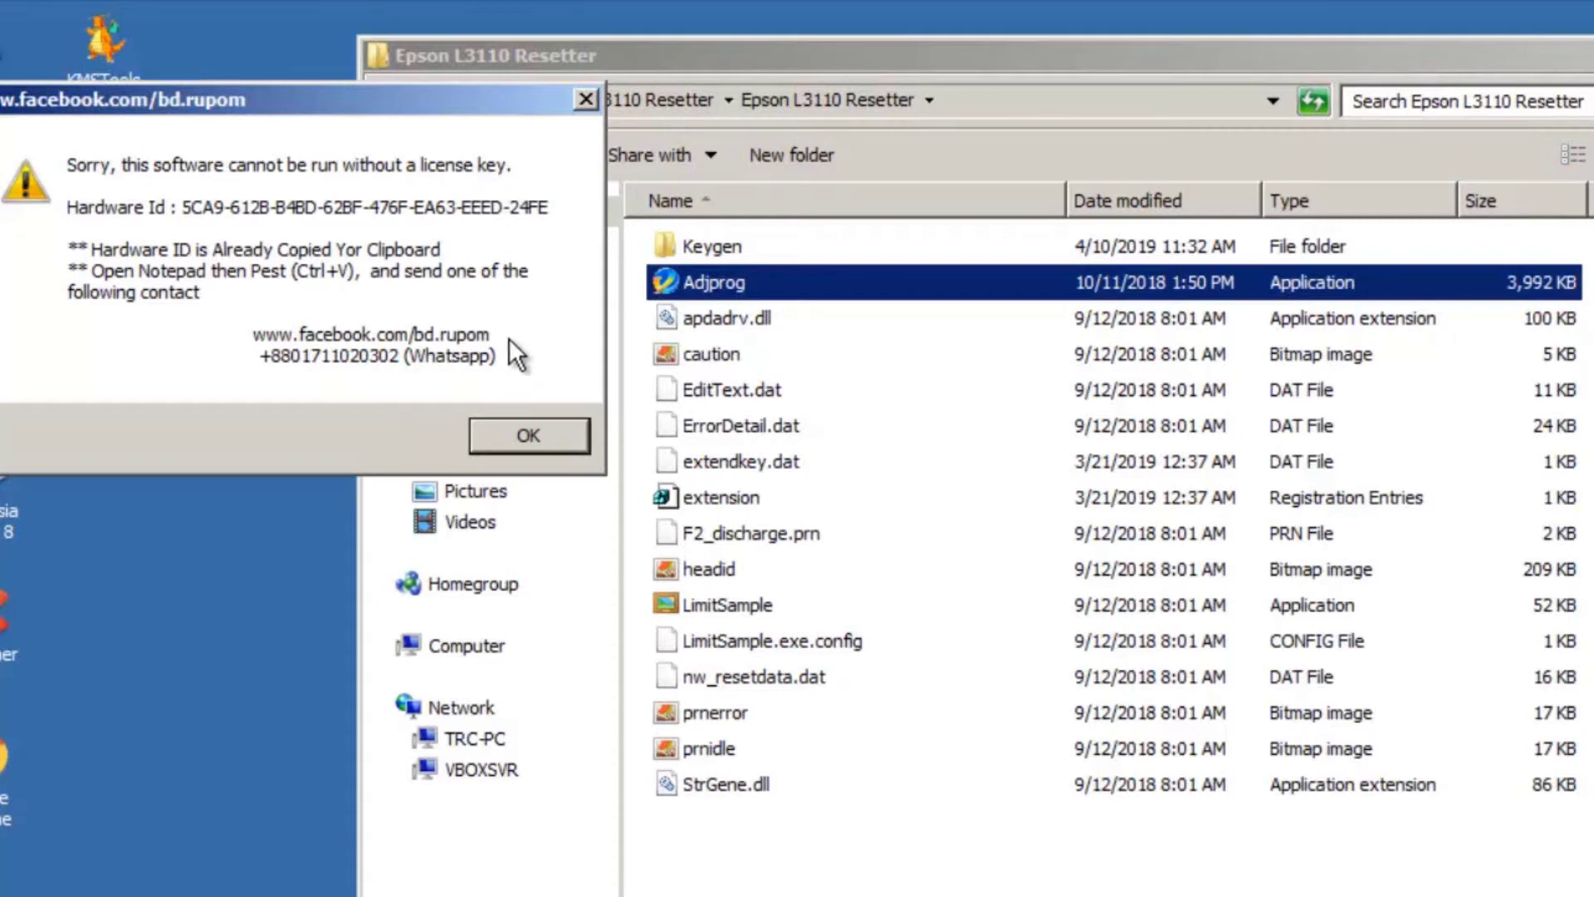
left_click(506, 435)
Create a new text document on the desktop, keeping its default name.
right_click(223, 266)
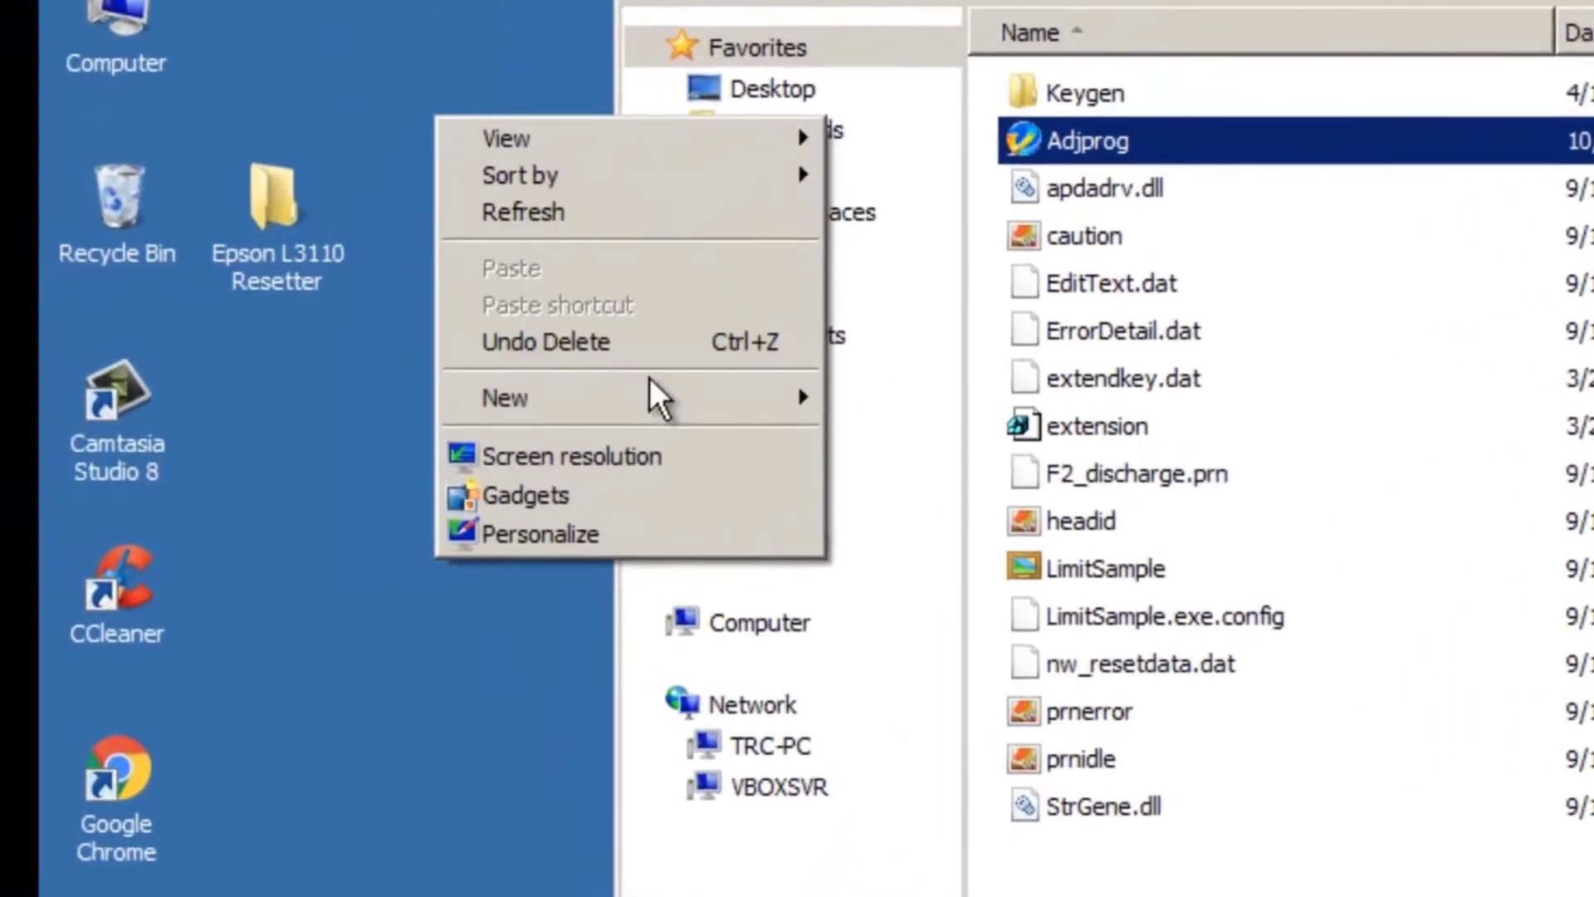
mouse_move(697, 403)
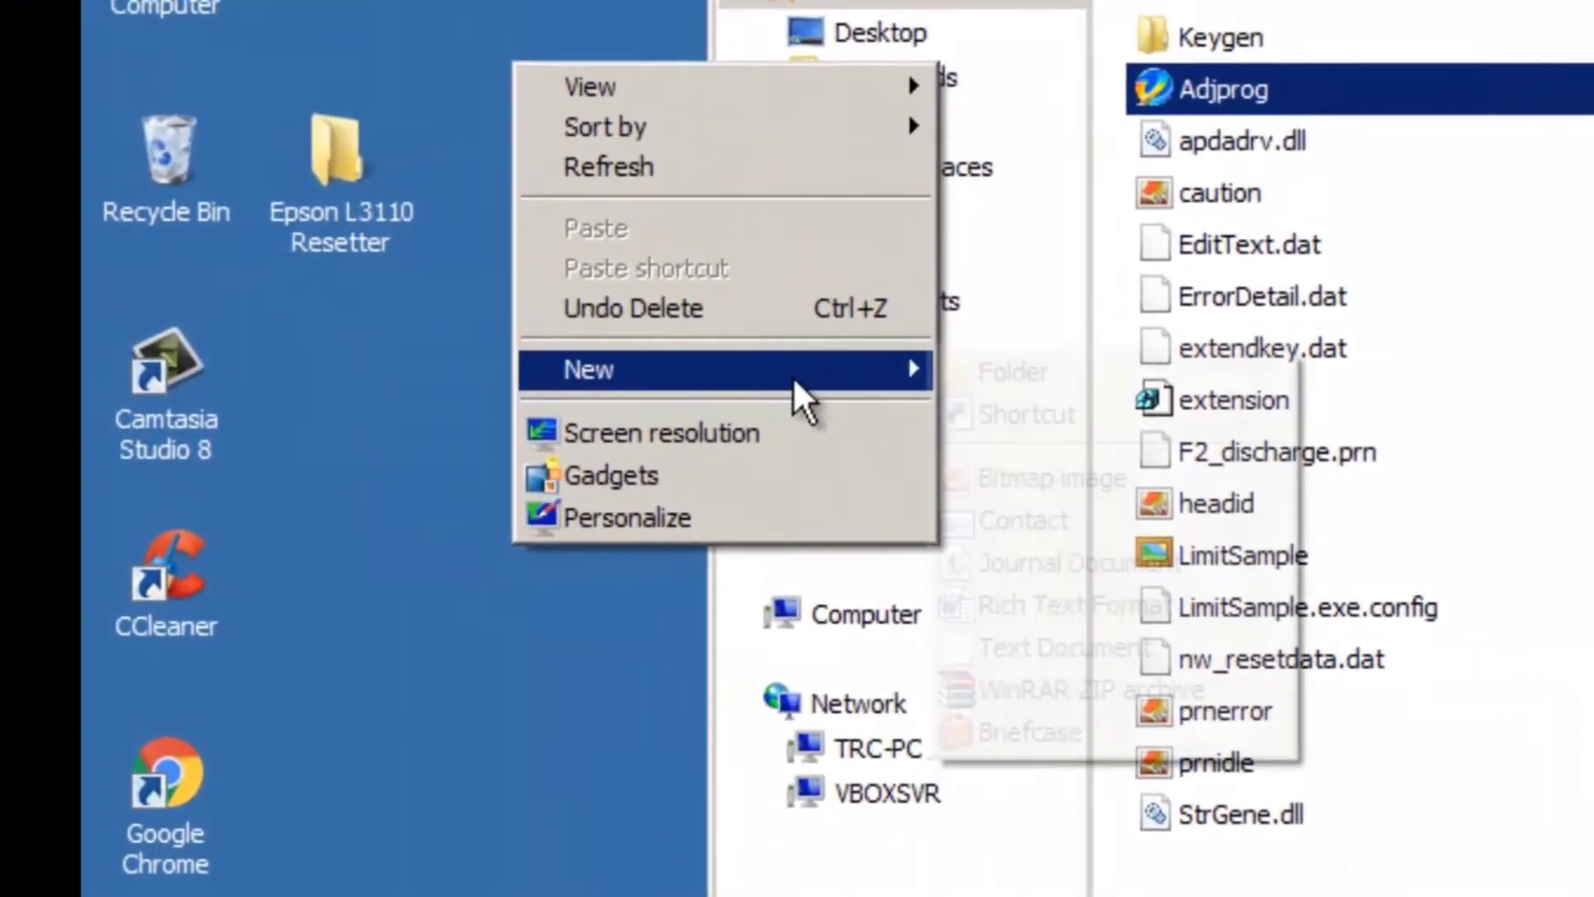
left_click(944, 650)
left_click(523, 443)
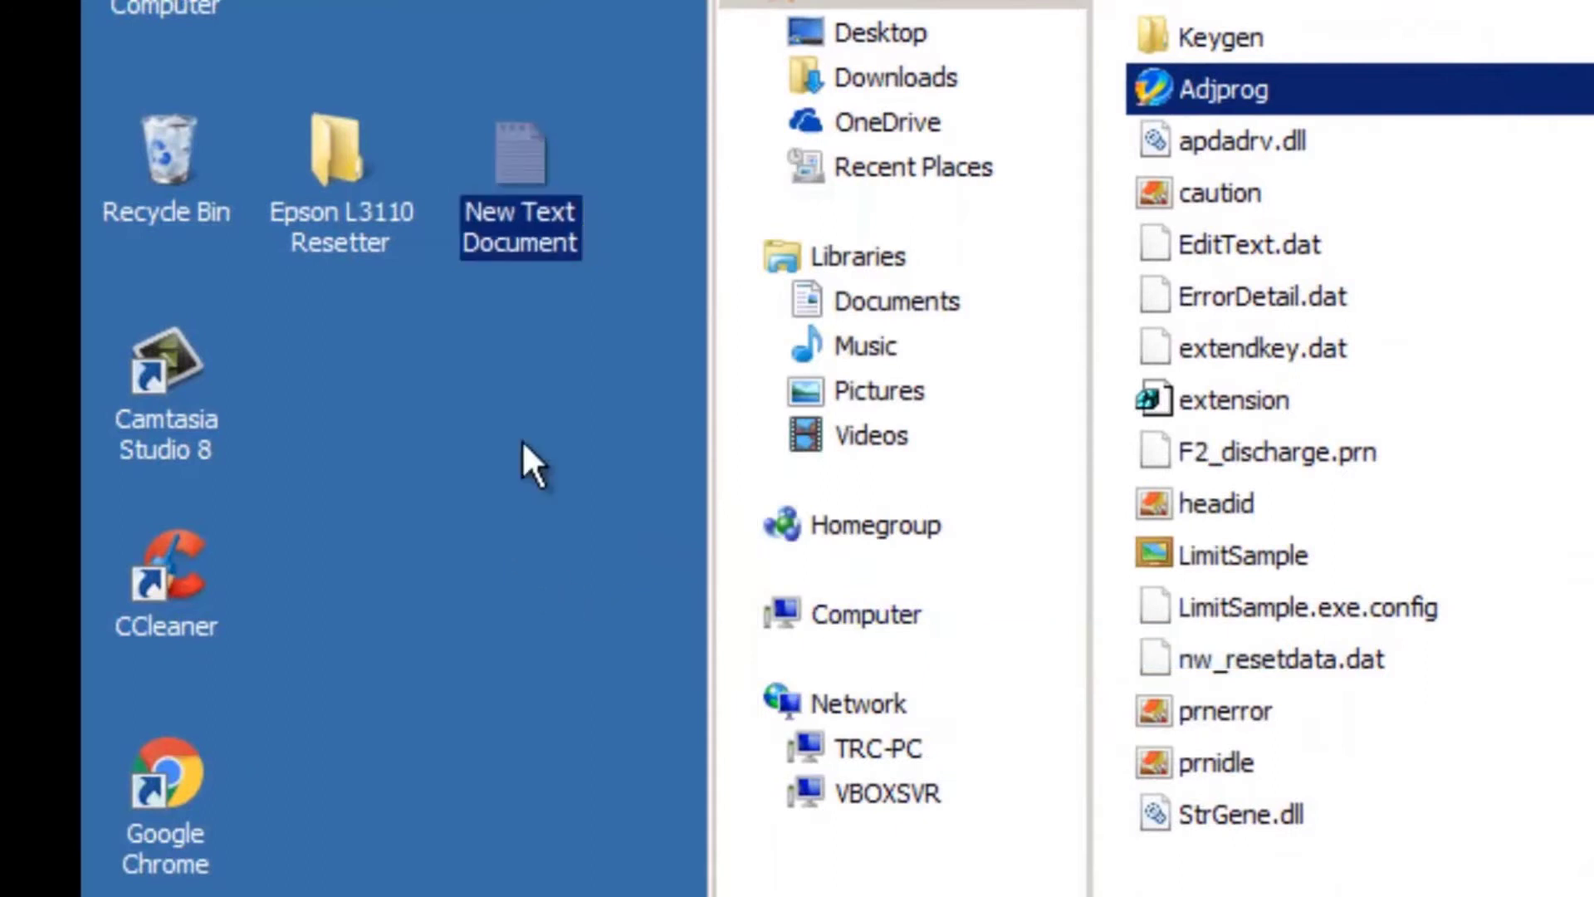
Paste the copied hardware ID into the new text document and move its window clear of the resetter folder.
double_click(534, 157)
right_click(653, 197)
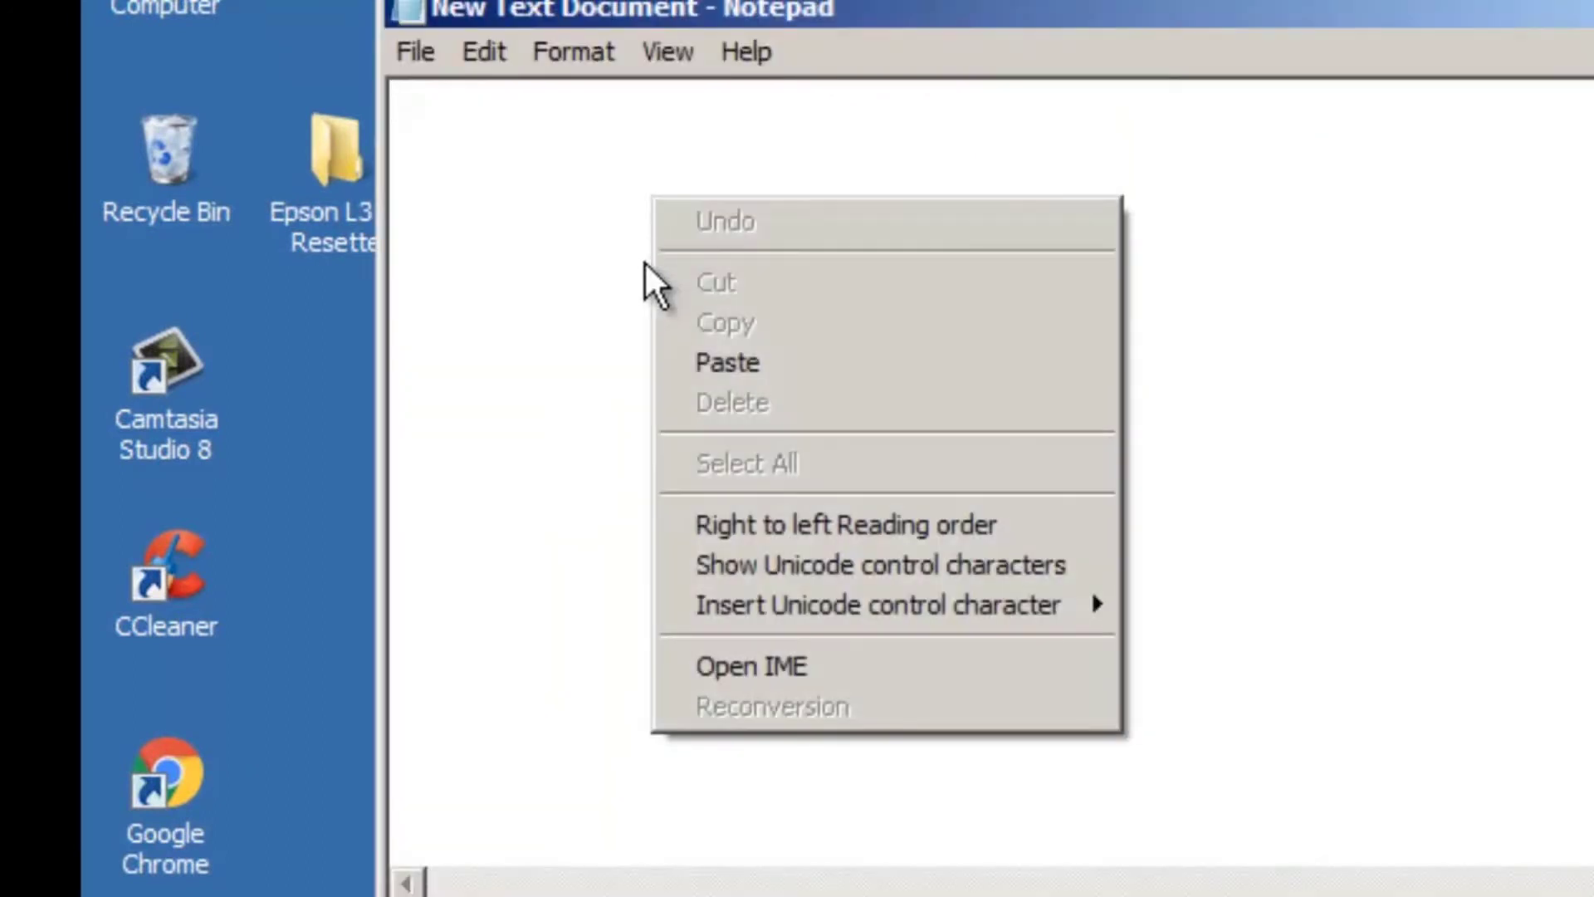
left_click(684, 362)
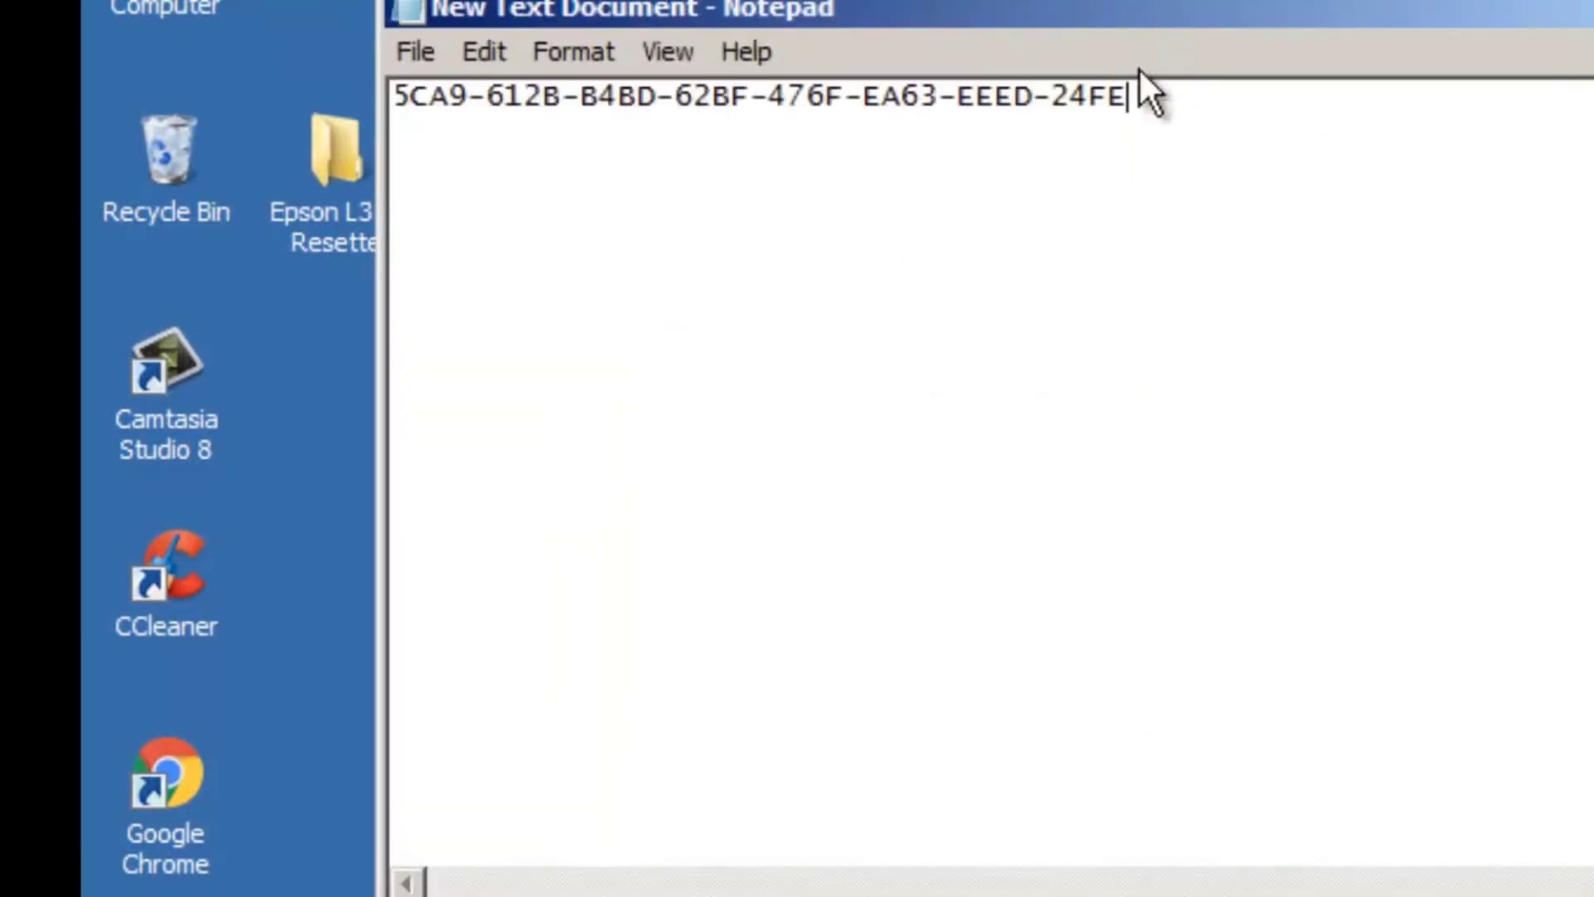
left_click_drag(1198, 2, 1069, 343)
left_click_drag(1035, 420, 747, 885)
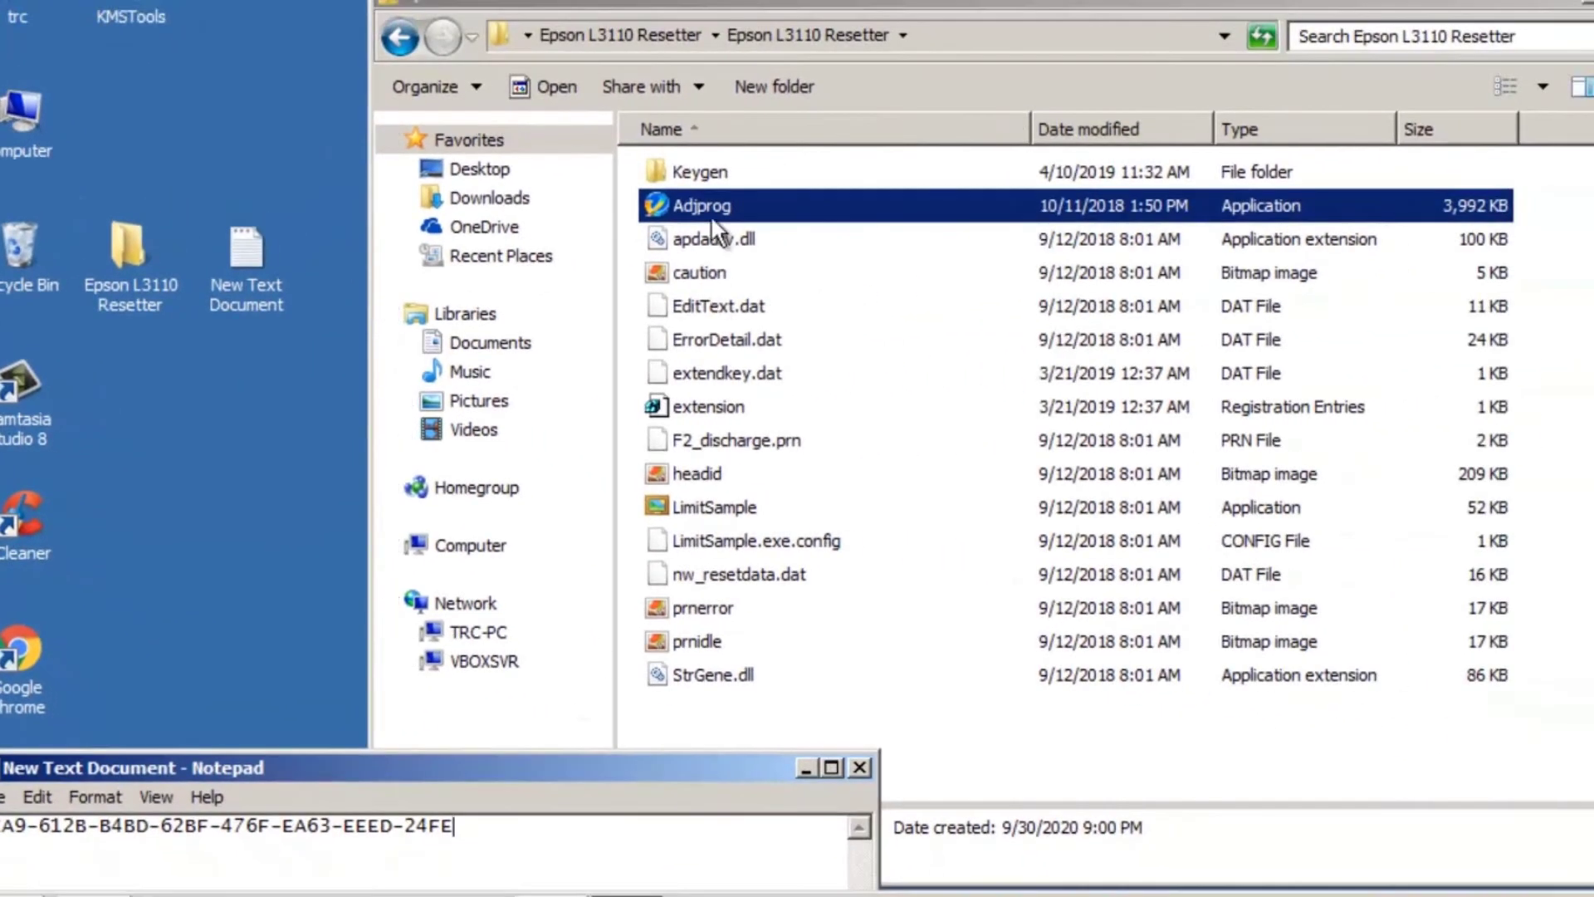
left_click_drag(718, 9, 981, 1)
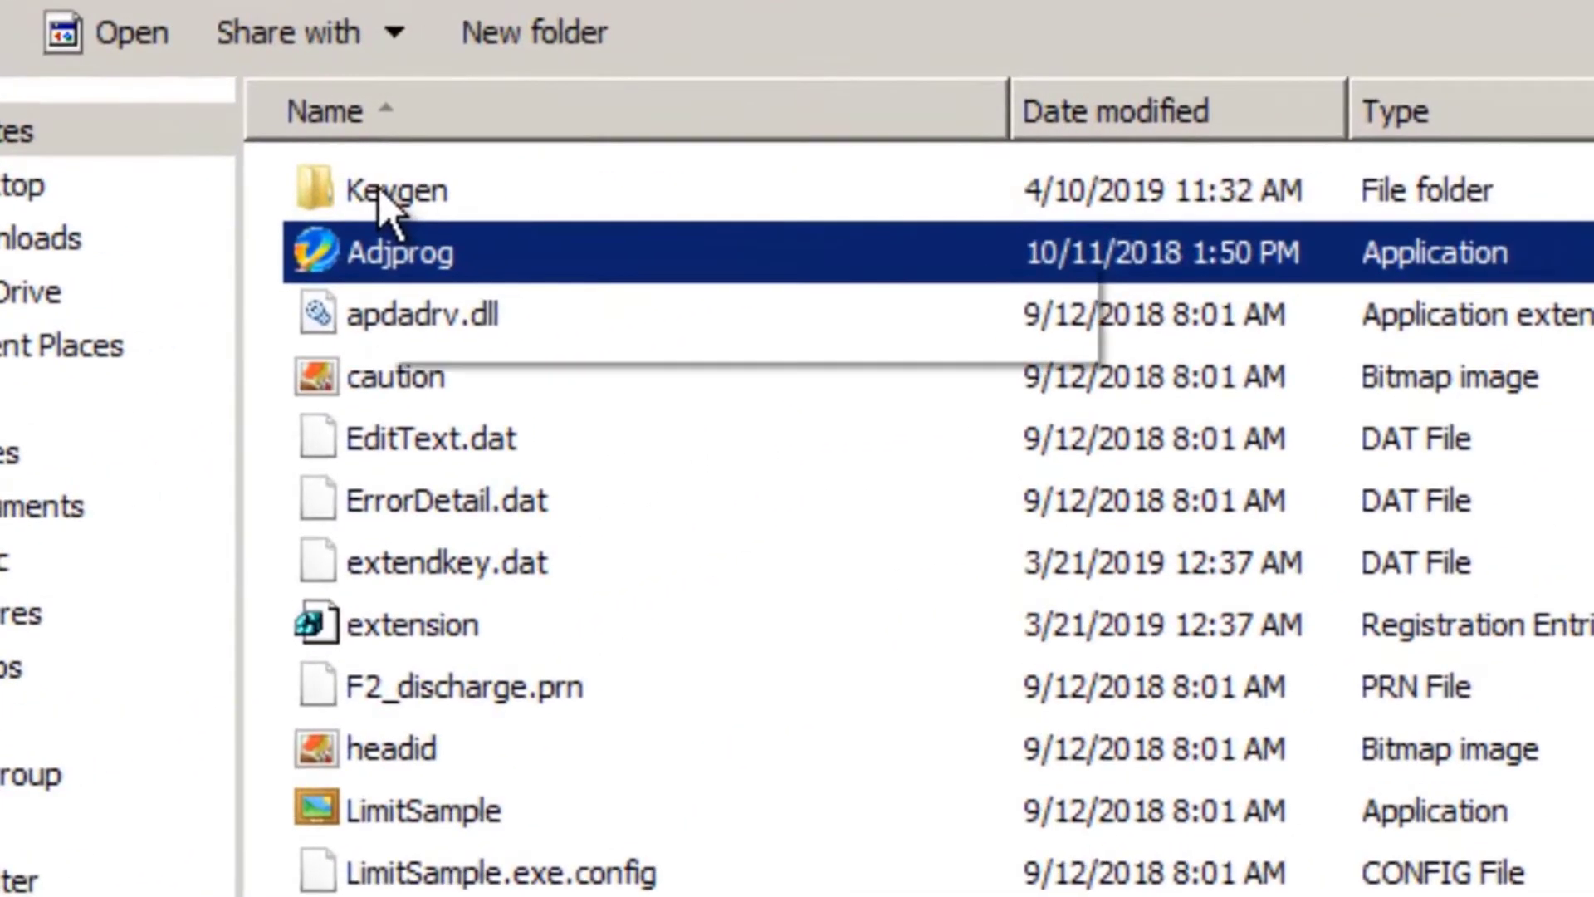
Run WLGen_Epson L3110 from the Keygen folder as administrator.
double_click(953, 163)
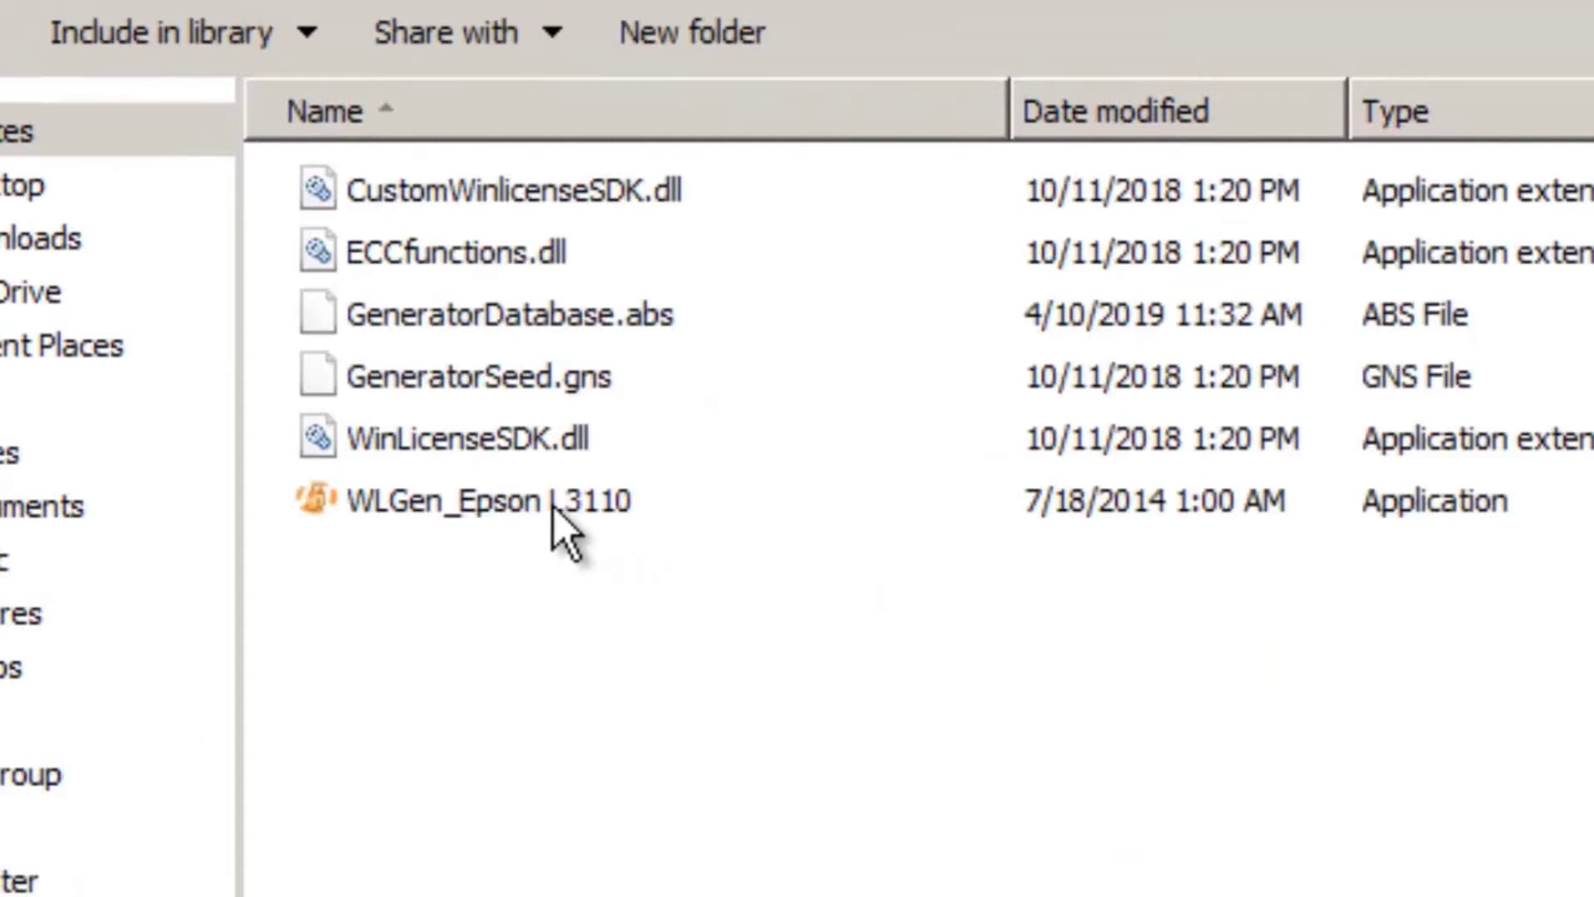
right_click(526, 502)
left_click(580, 582)
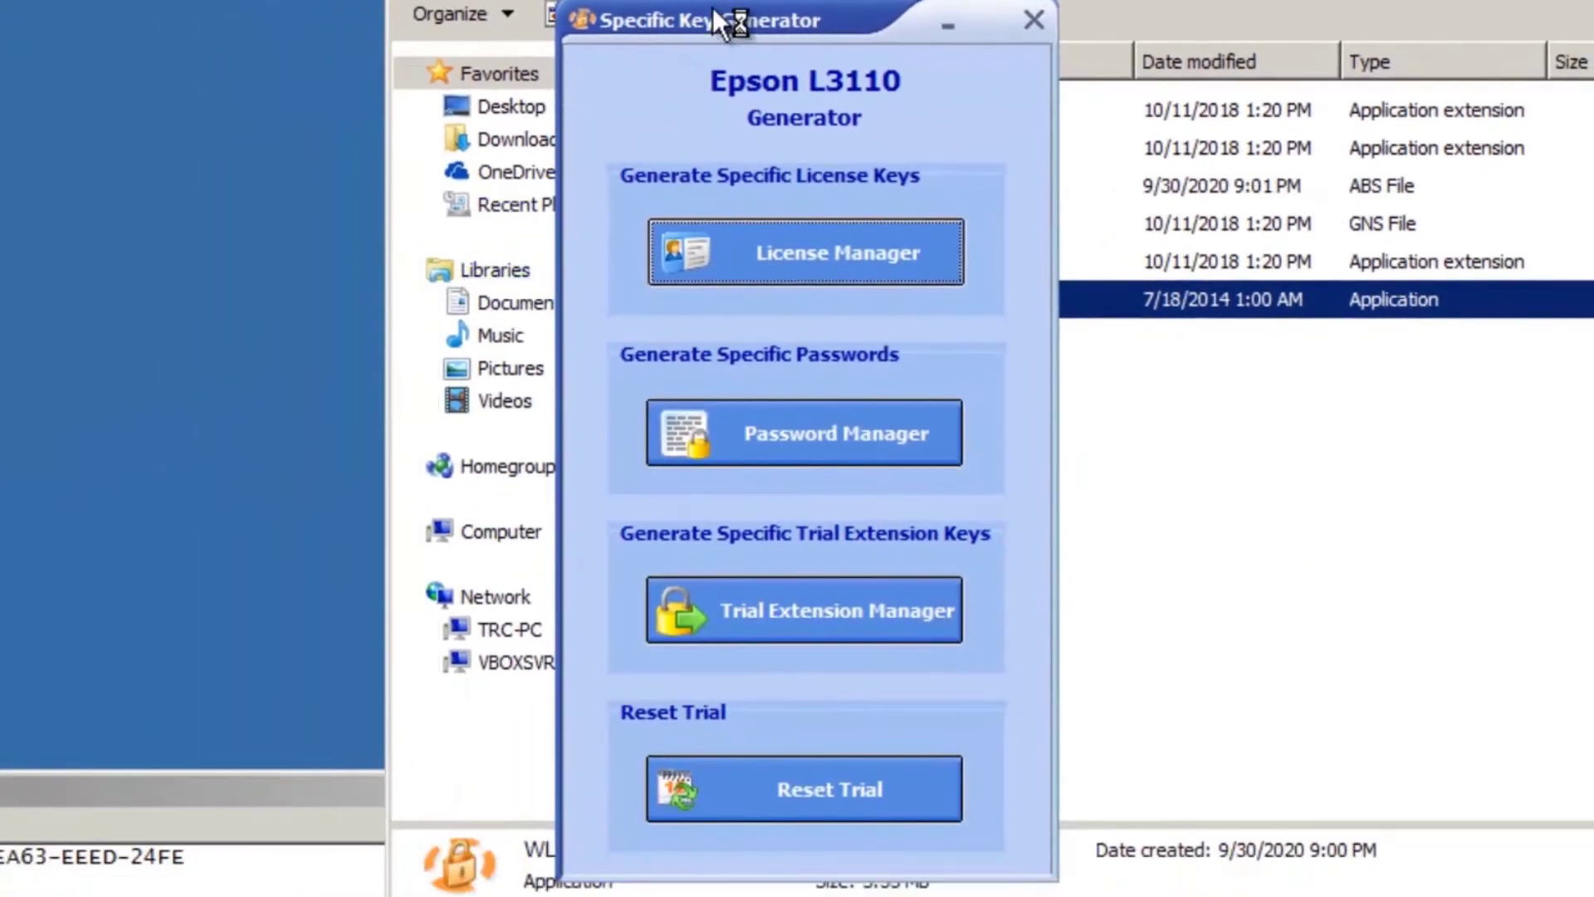
left_click_drag(716, 5, 678, 0)
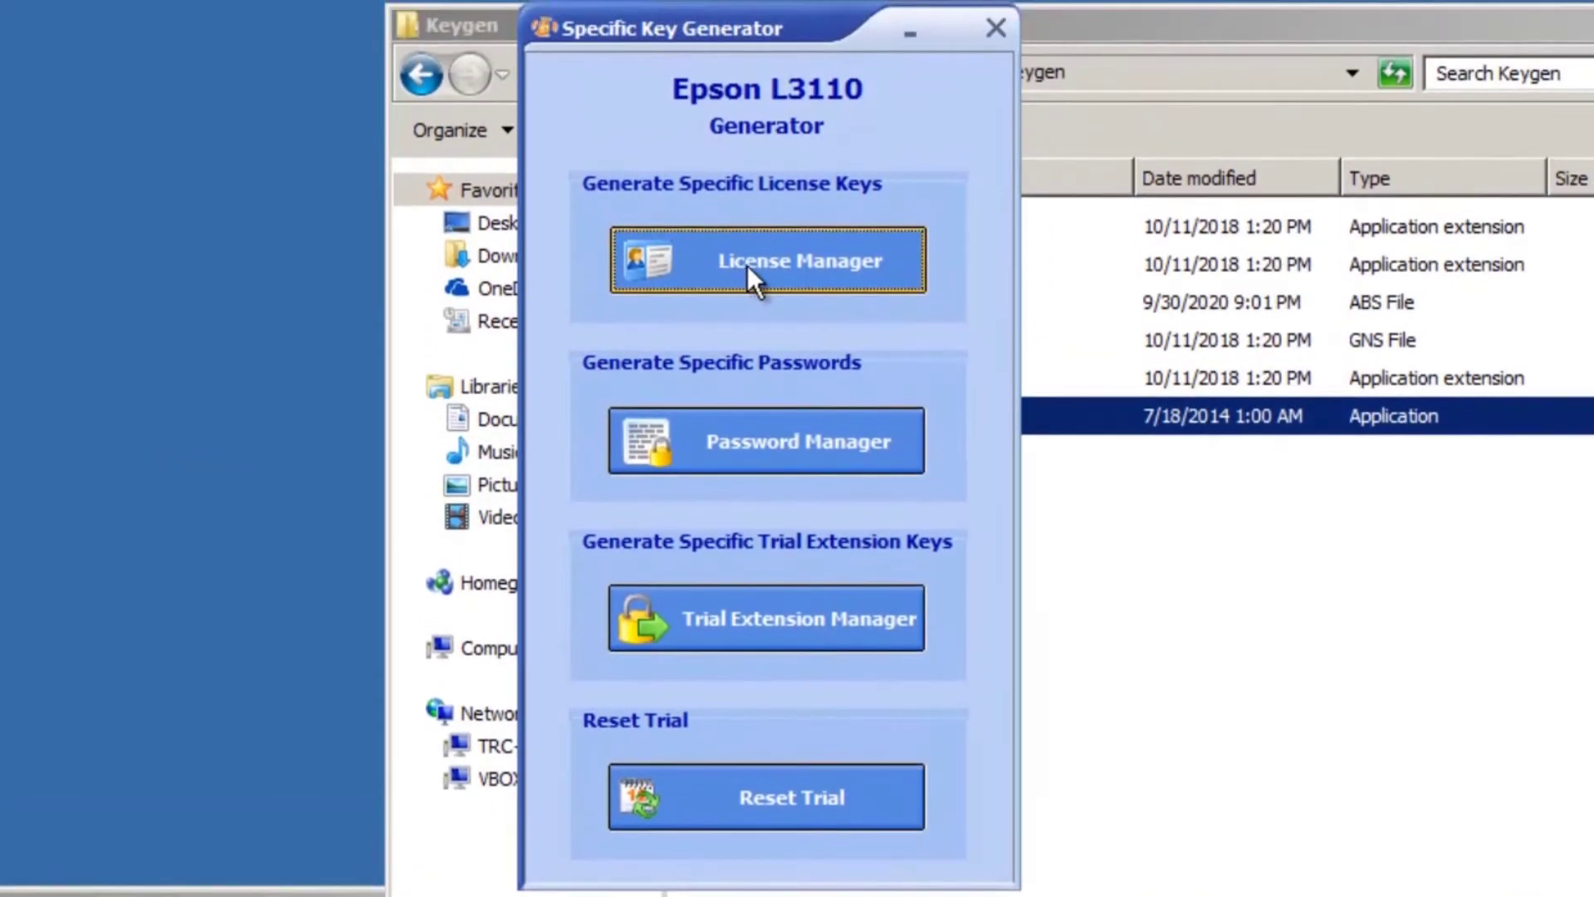
Start a new license in the License Manager with customer "sample" and company "ss".
left_click(744, 265)
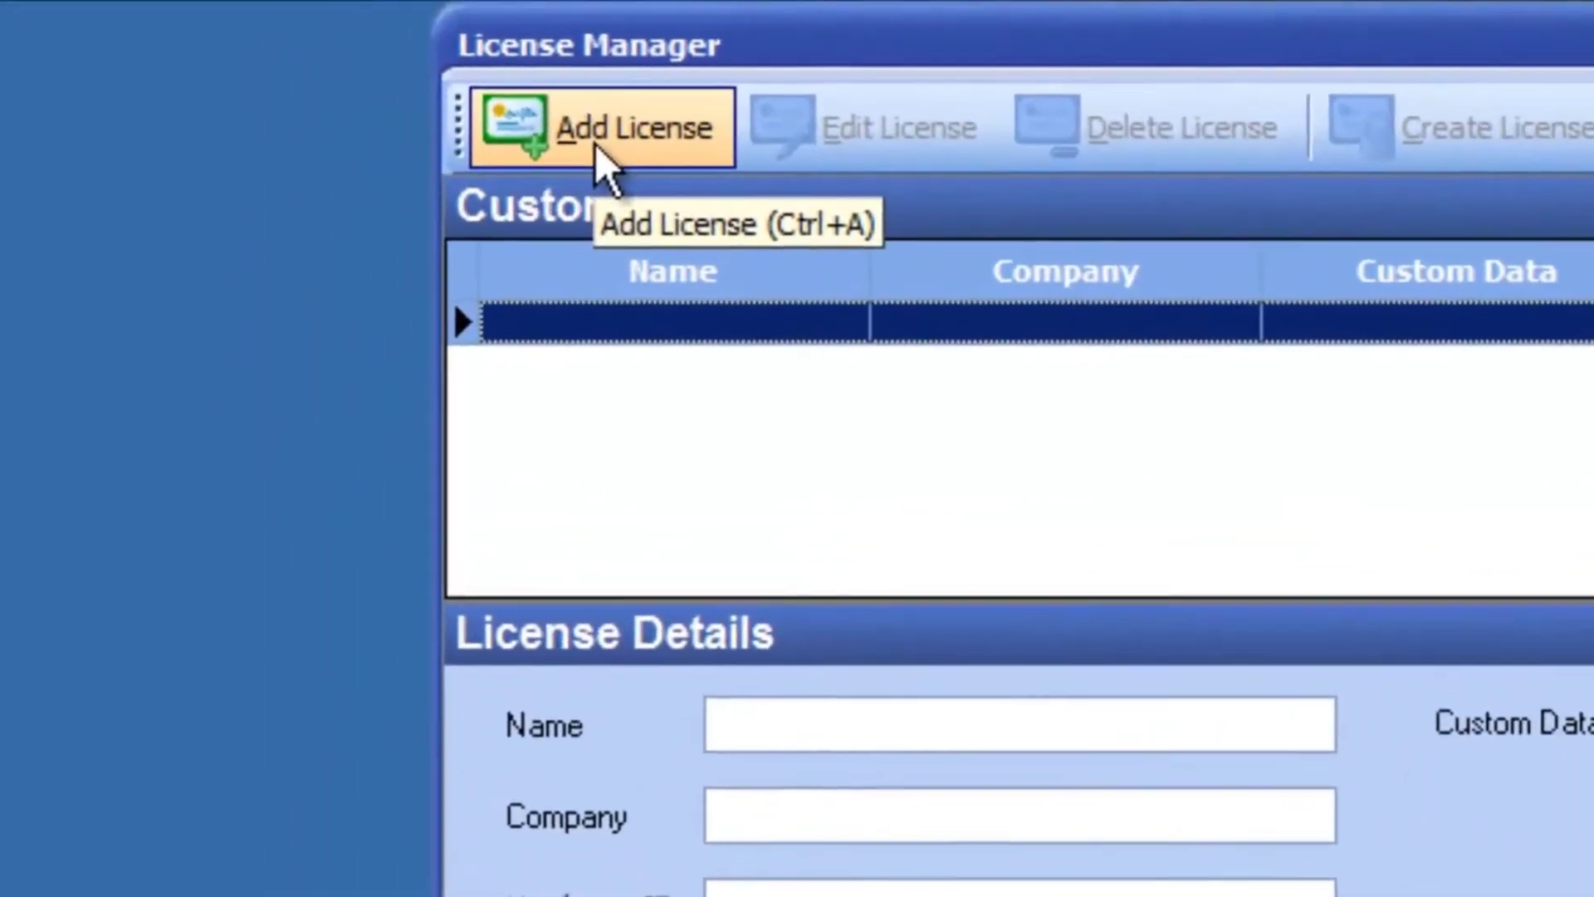
left_click(602, 157)
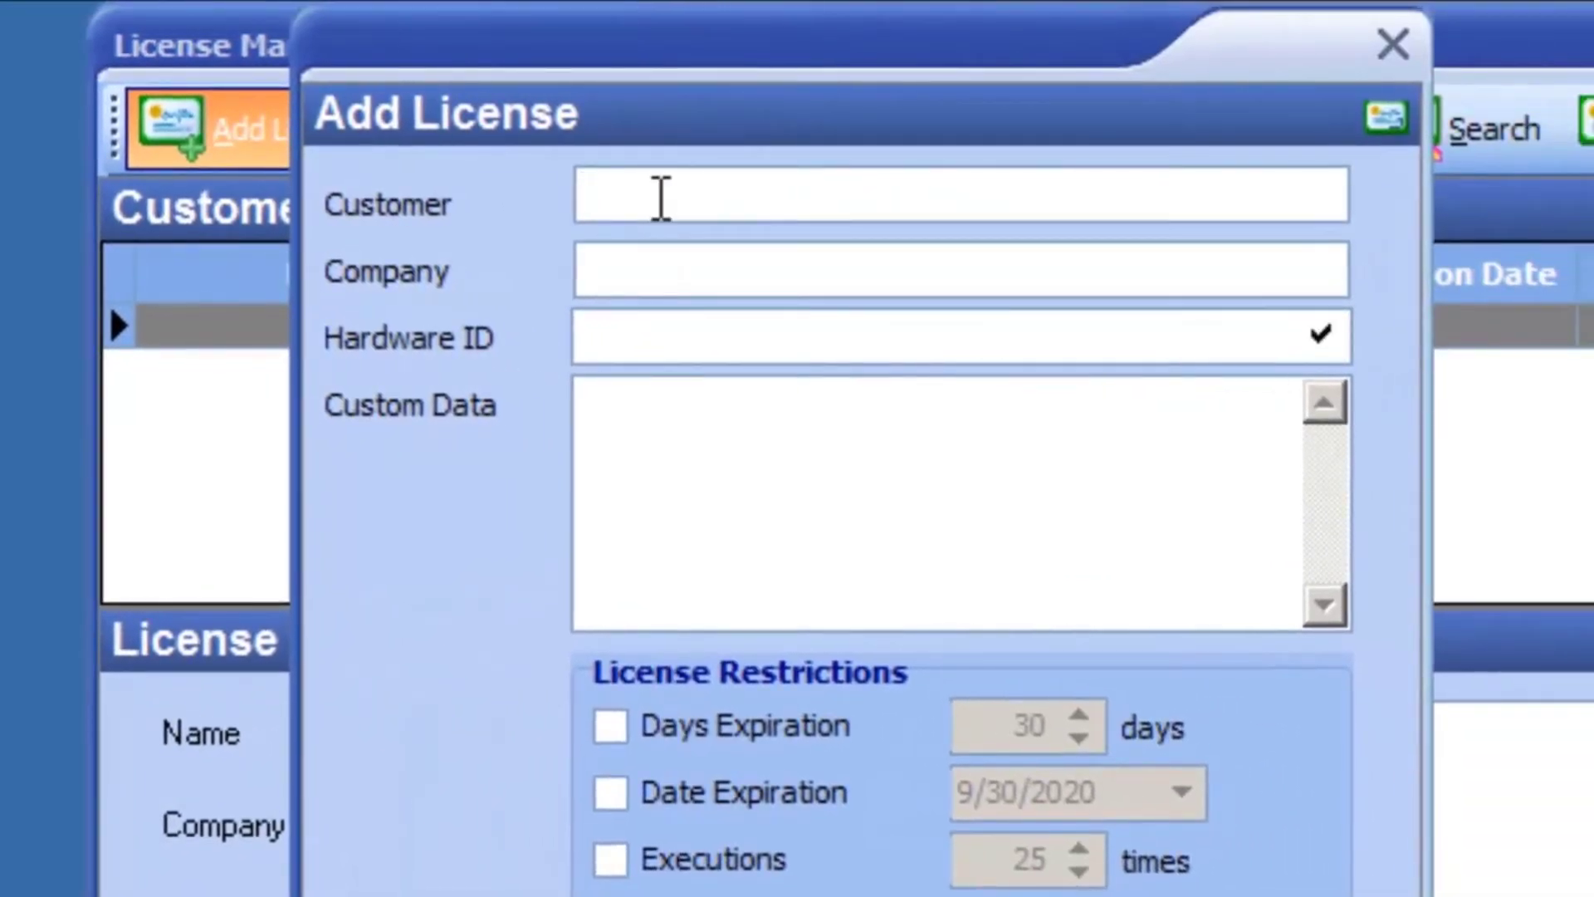
type("sample")
left_click(683, 260)
type("ss")
left_click(590, 338)
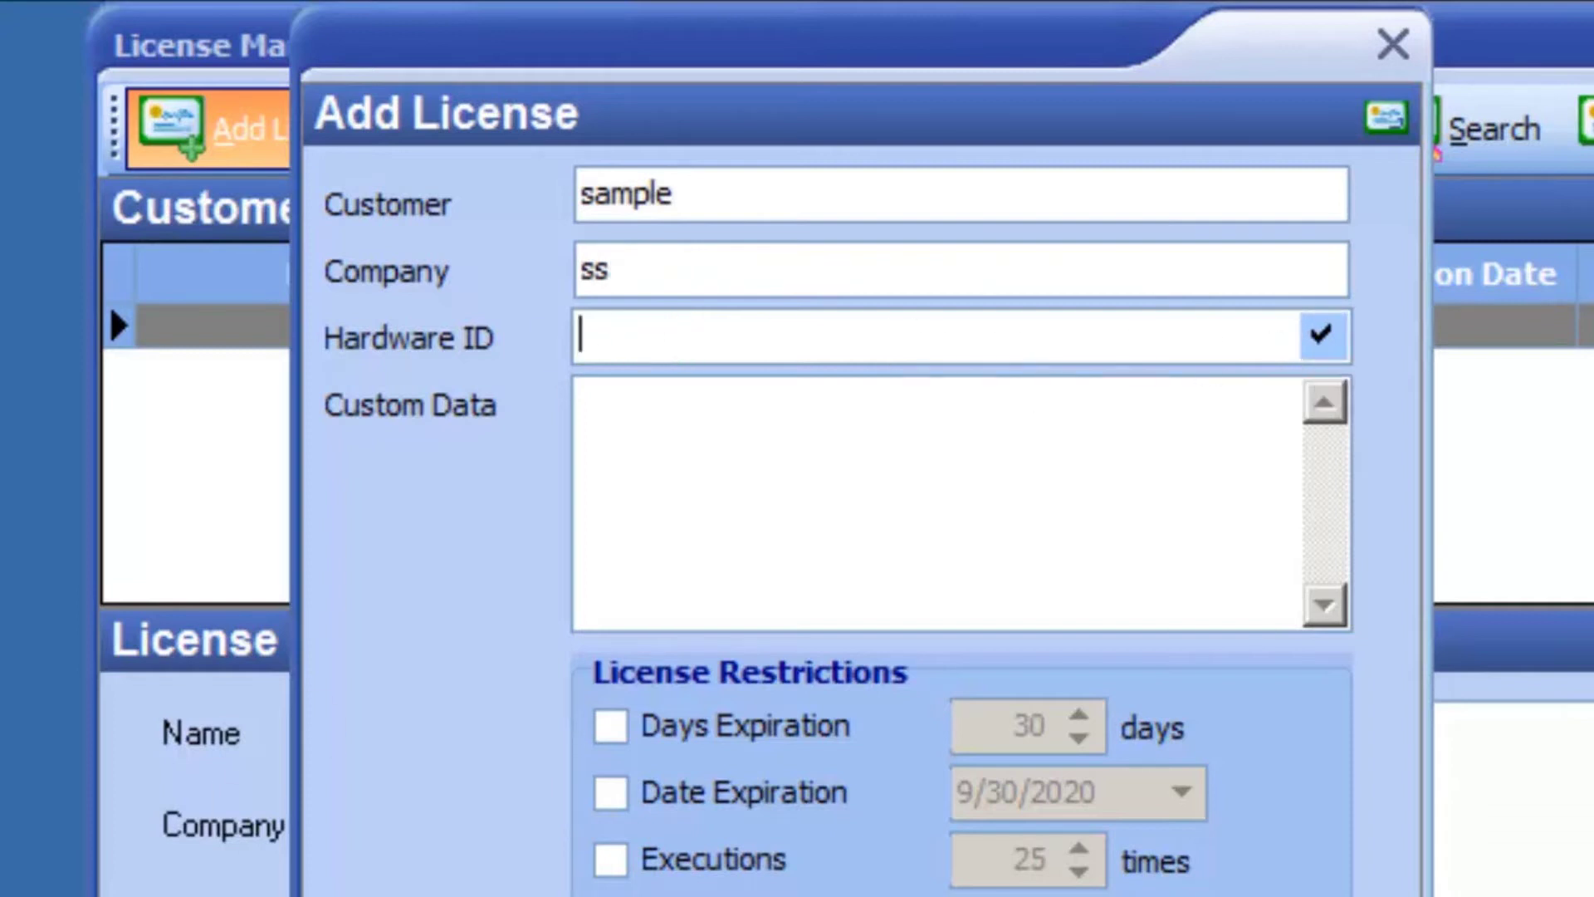
Copy the hardware ID from the Notepad document into the new license's Hardware ID field.
key("alt+Tab")
left_click_drag(1139, 526, 1220, 540)
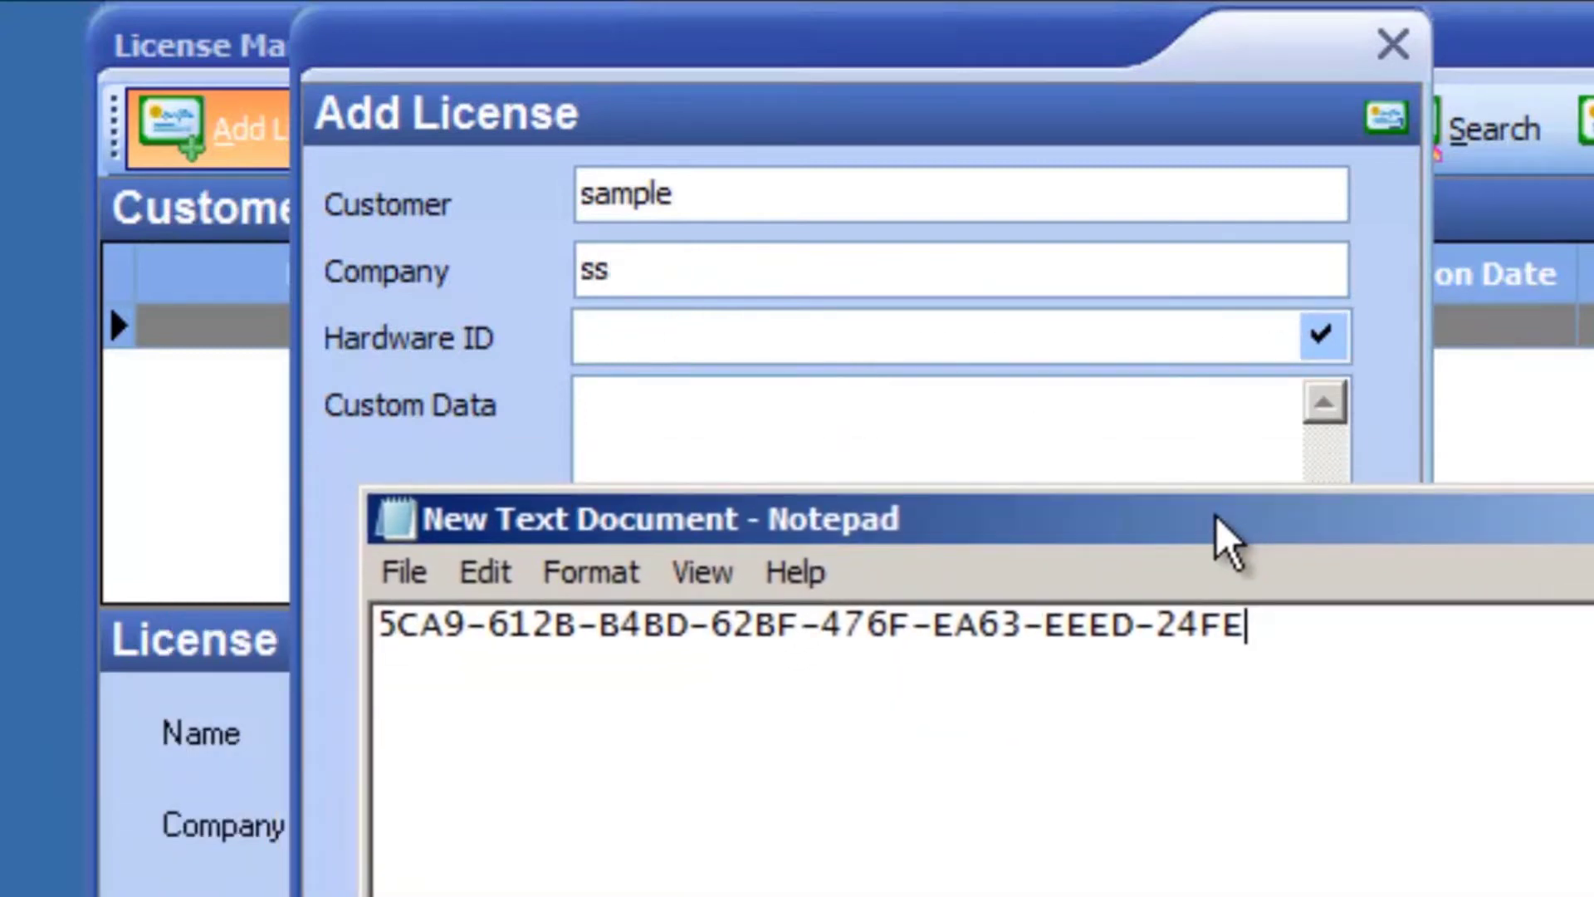
left_click_drag(1303, 648, 356, 605)
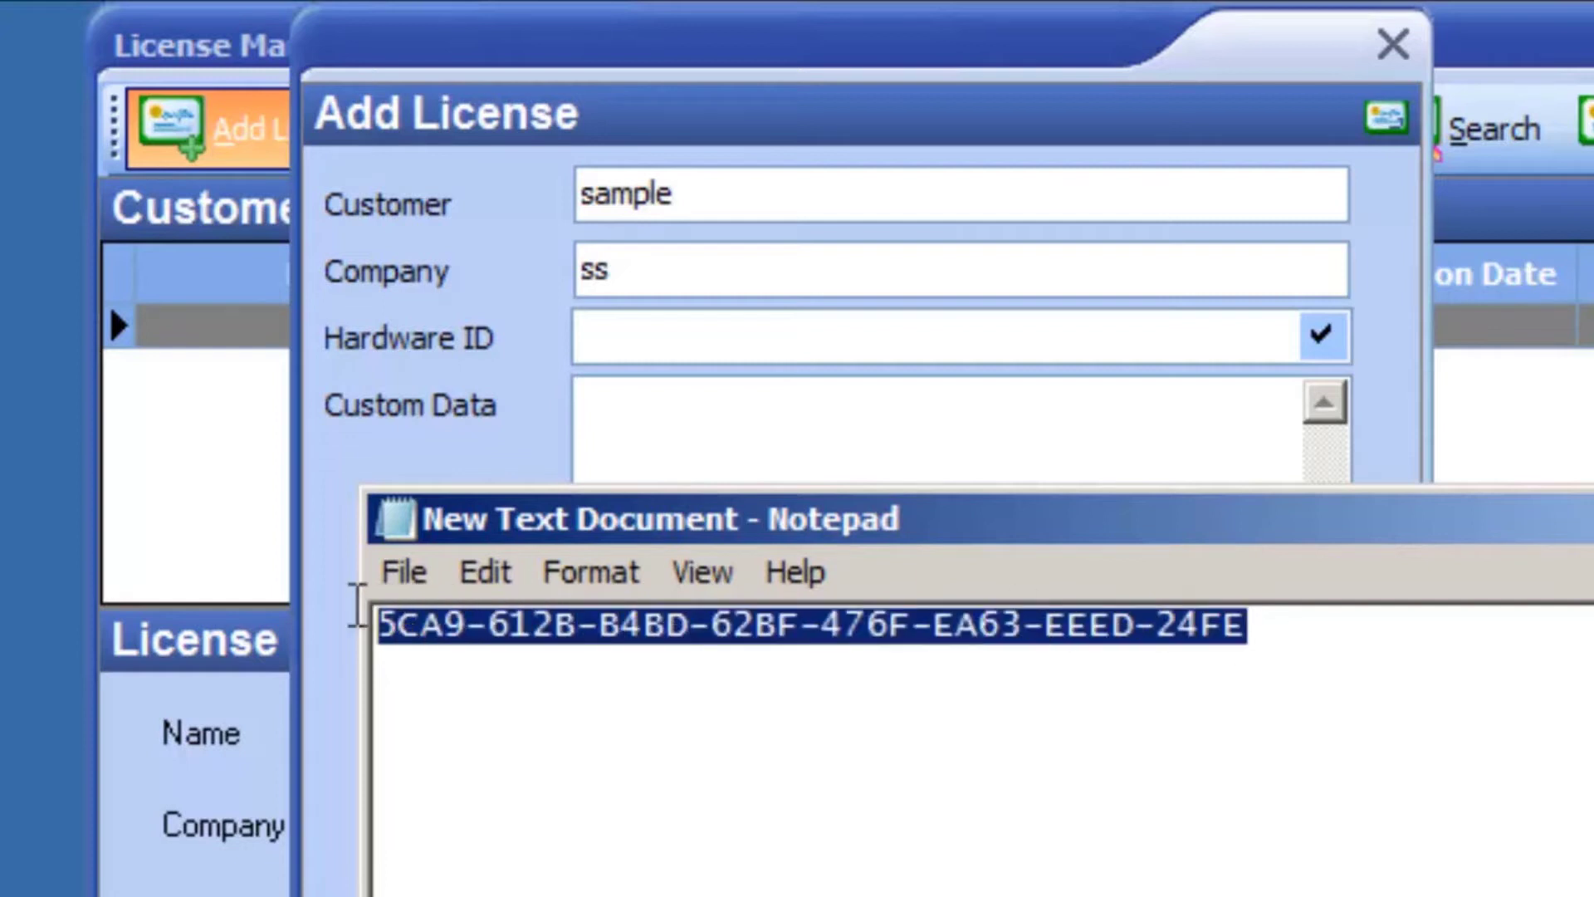
right_click(440, 624)
left_click(490, 764)
left_click(642, 332)
right_click(642, 328)
left_click(686, 527)
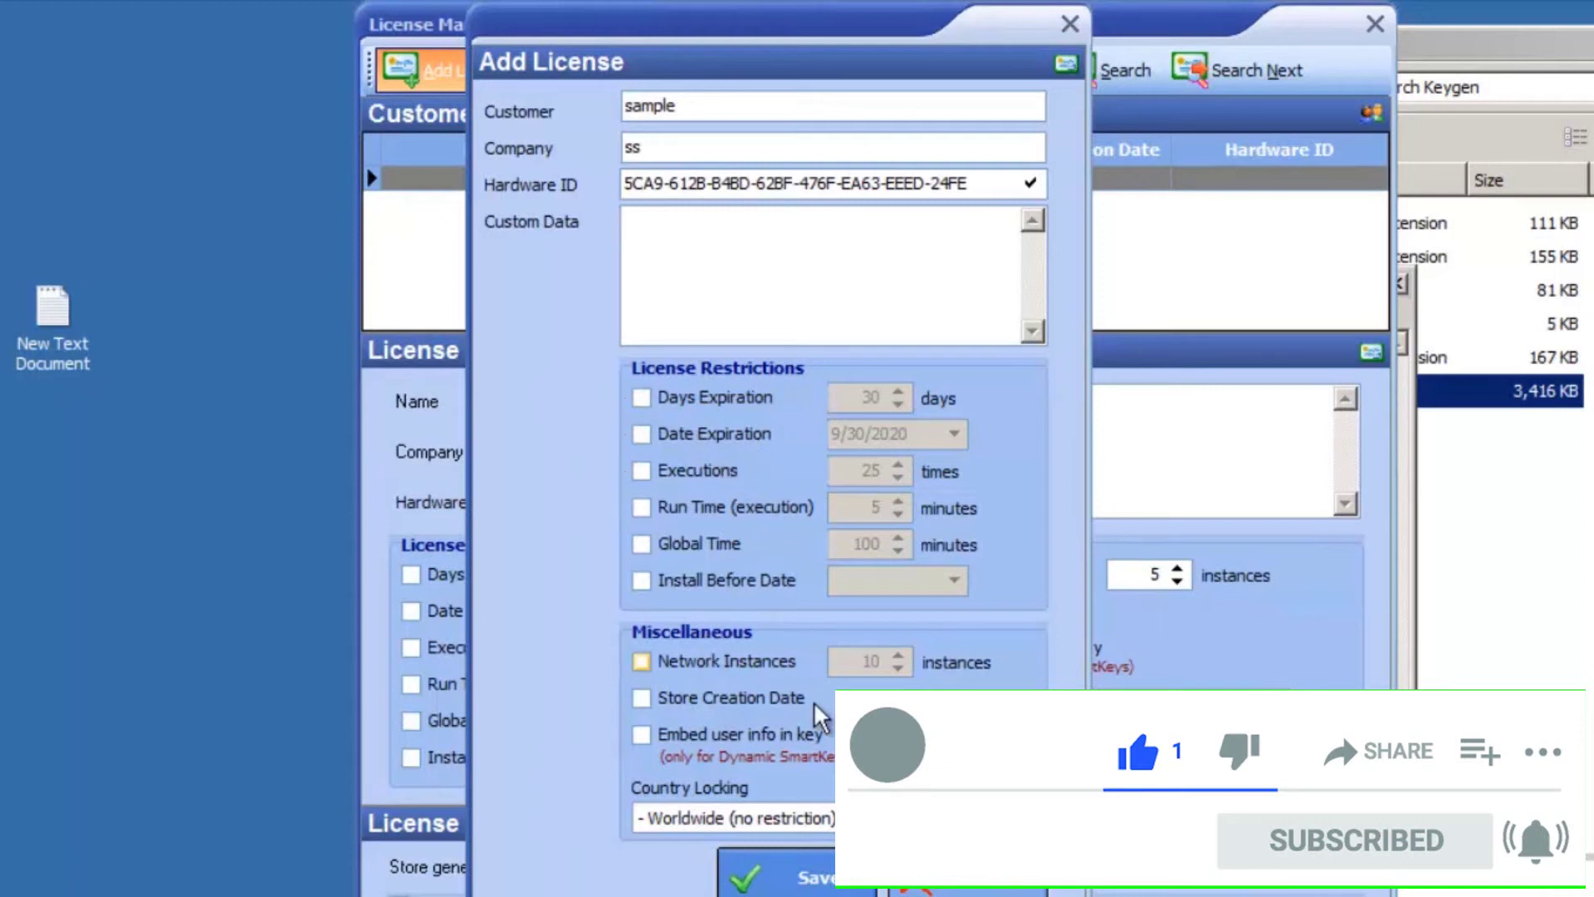
Keep the country locking at Worldwide (no restriction) and save the license.
left_click(718, 820)
left_click(681, 847)
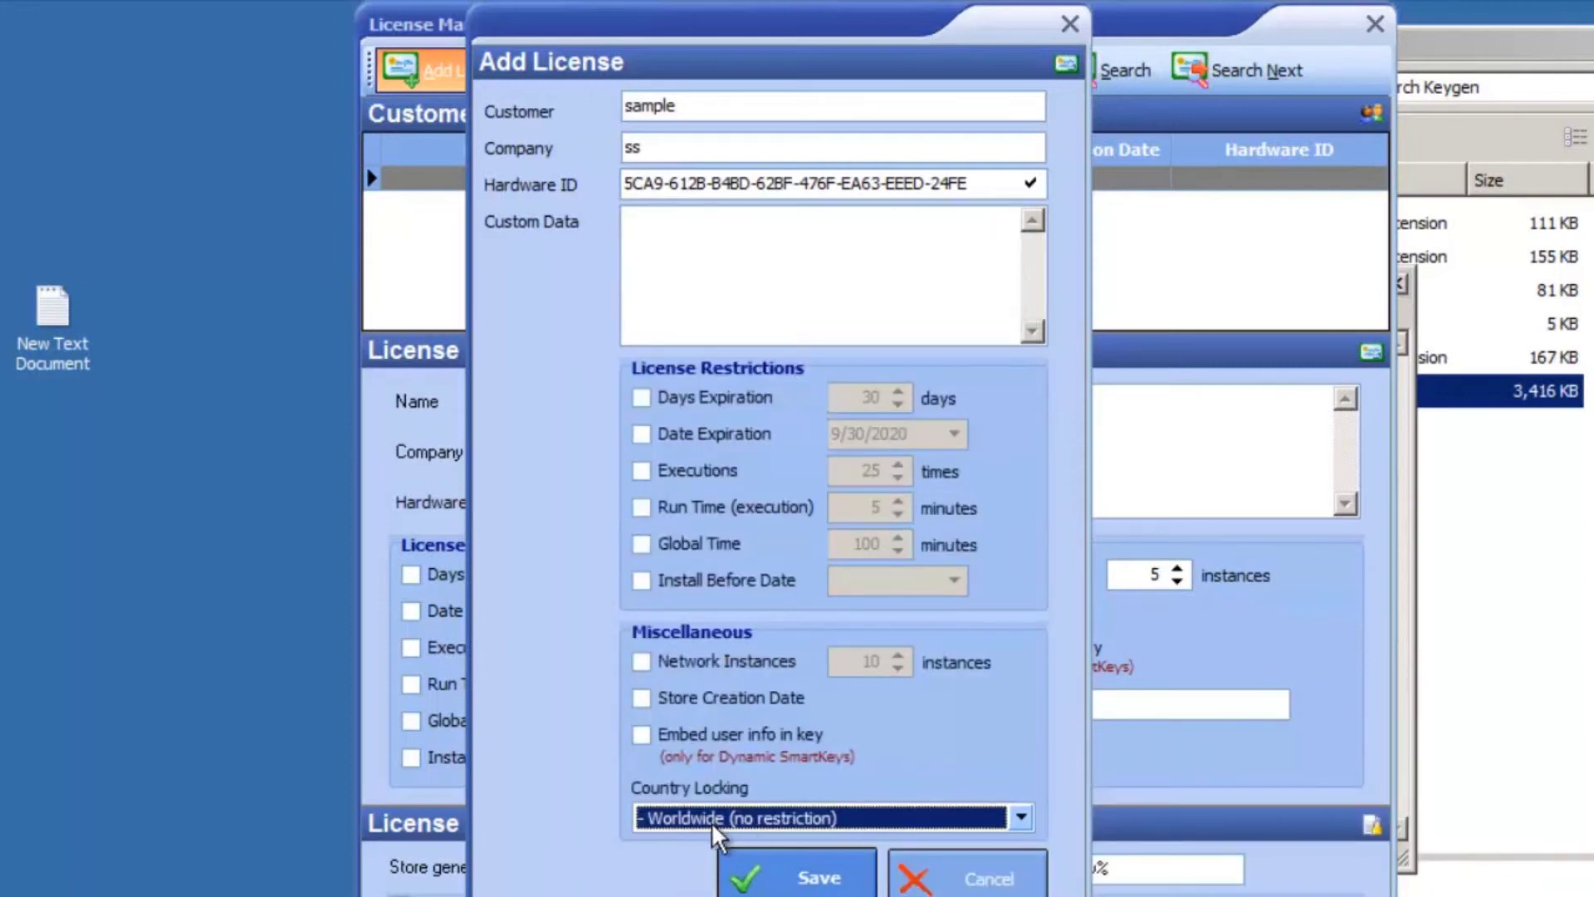
left_click(814, 874)
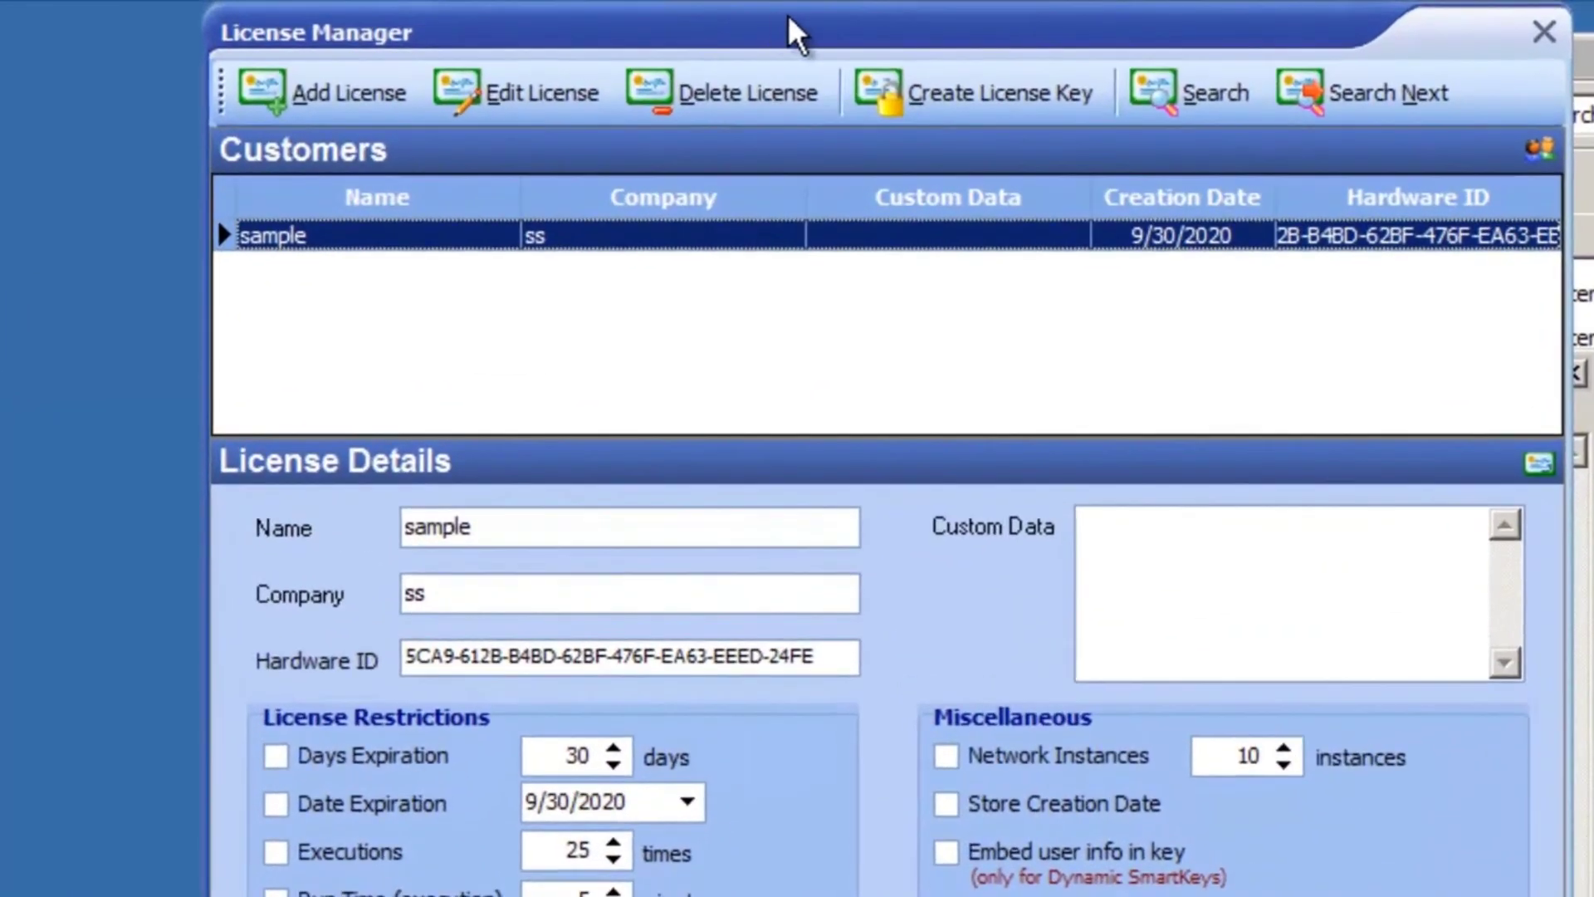
Create the license key for the sample entry, and close the License Manager and the key generator.
left_click_drag(802, 20, 459, 5)
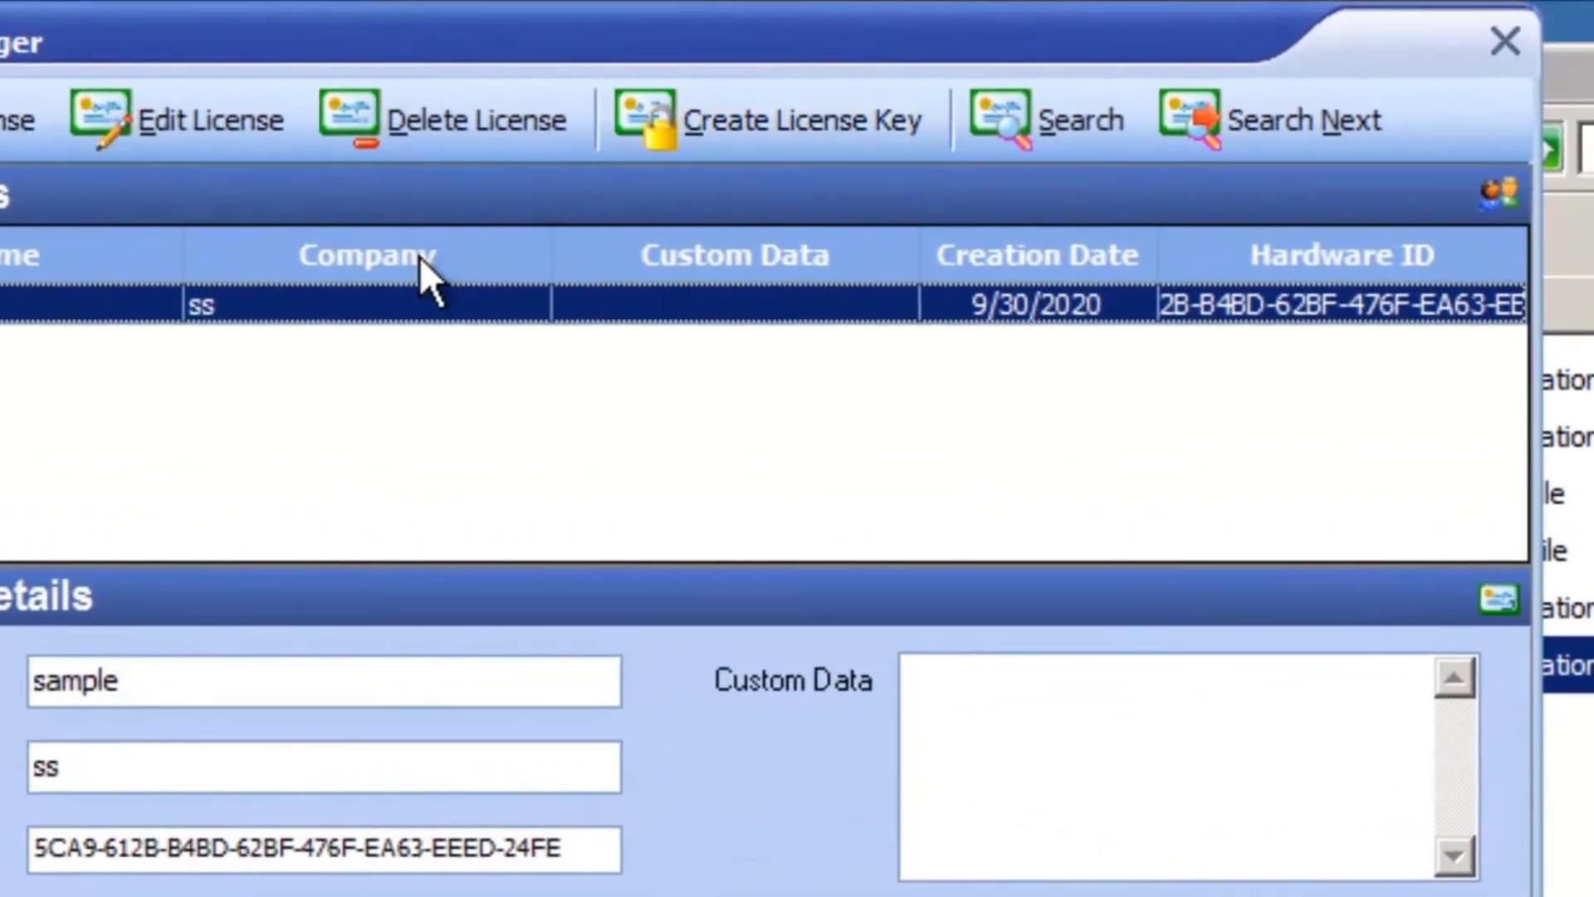
left_click(796, 116)
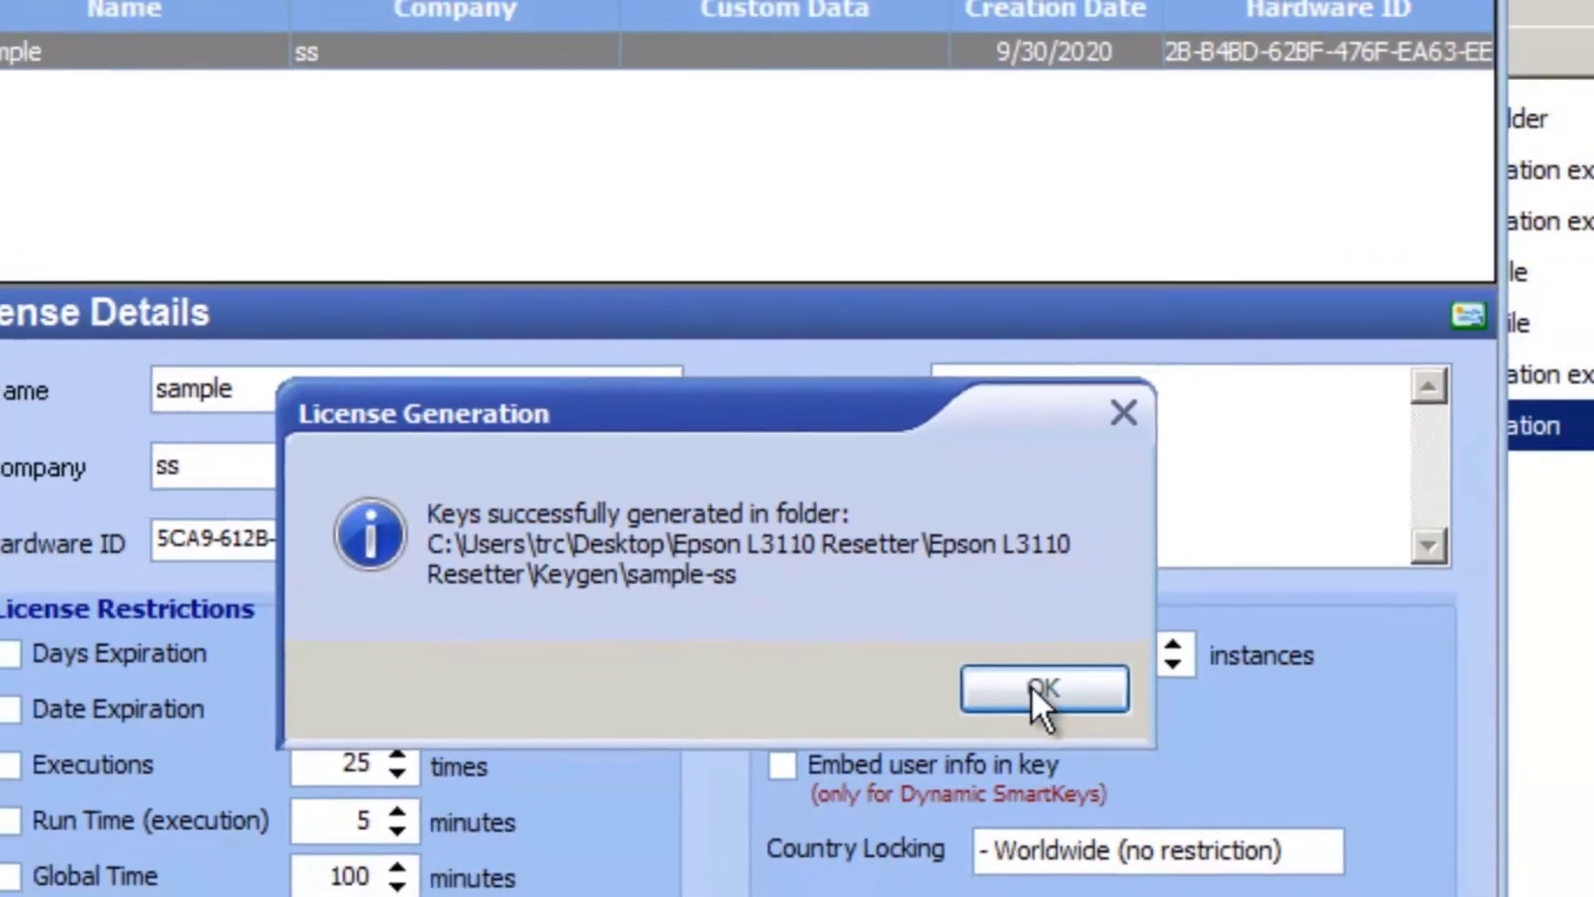
left_click(1130, 710)
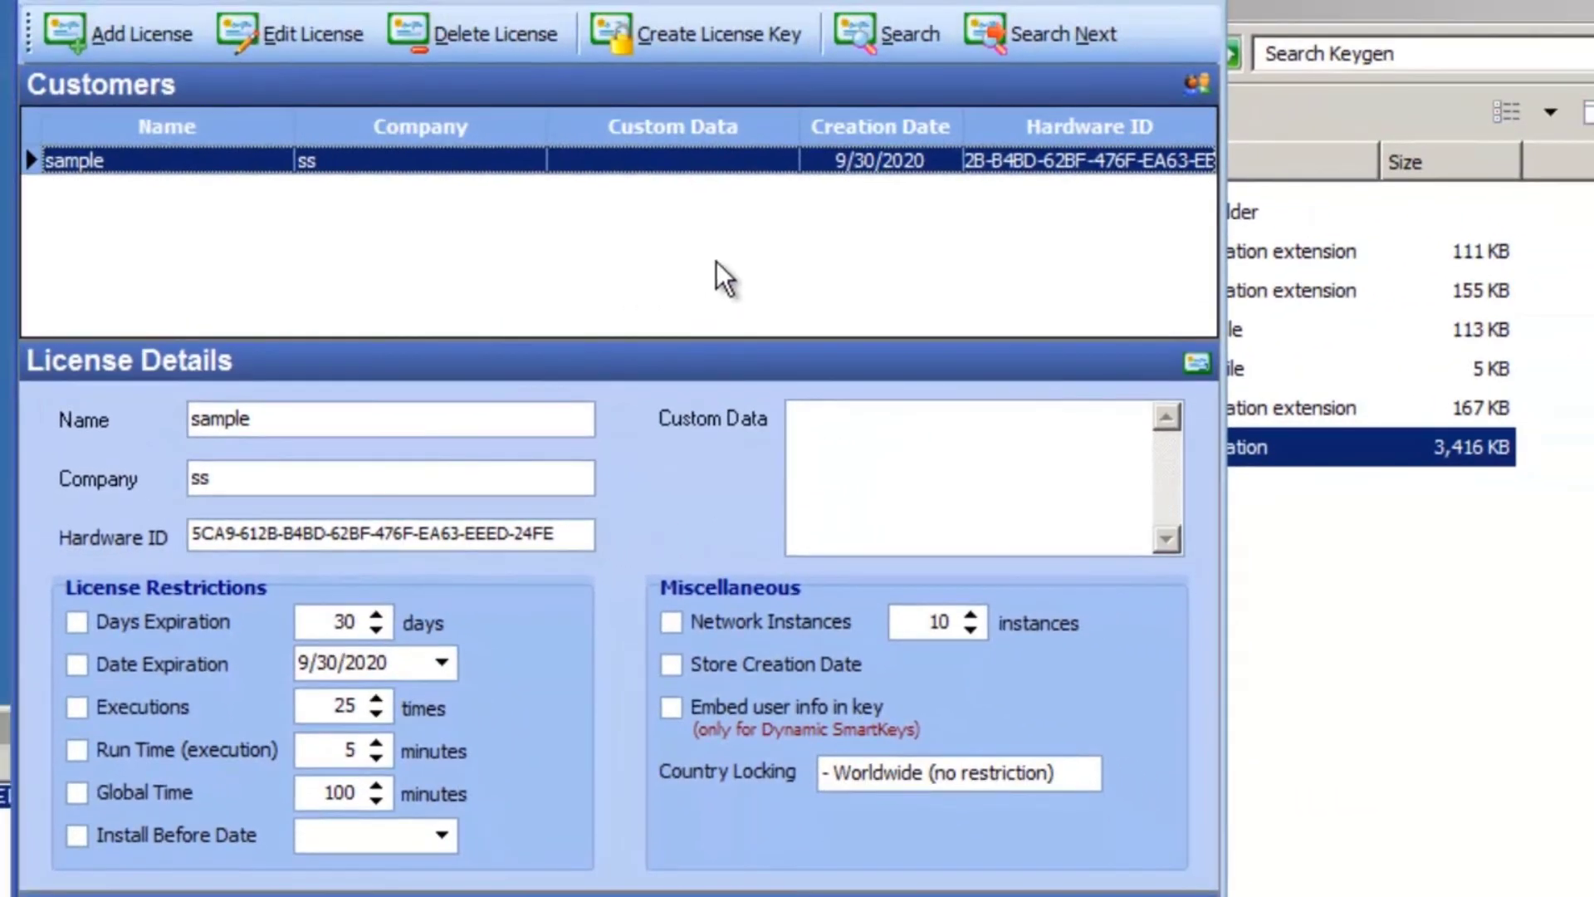
left_click(1200, 10)
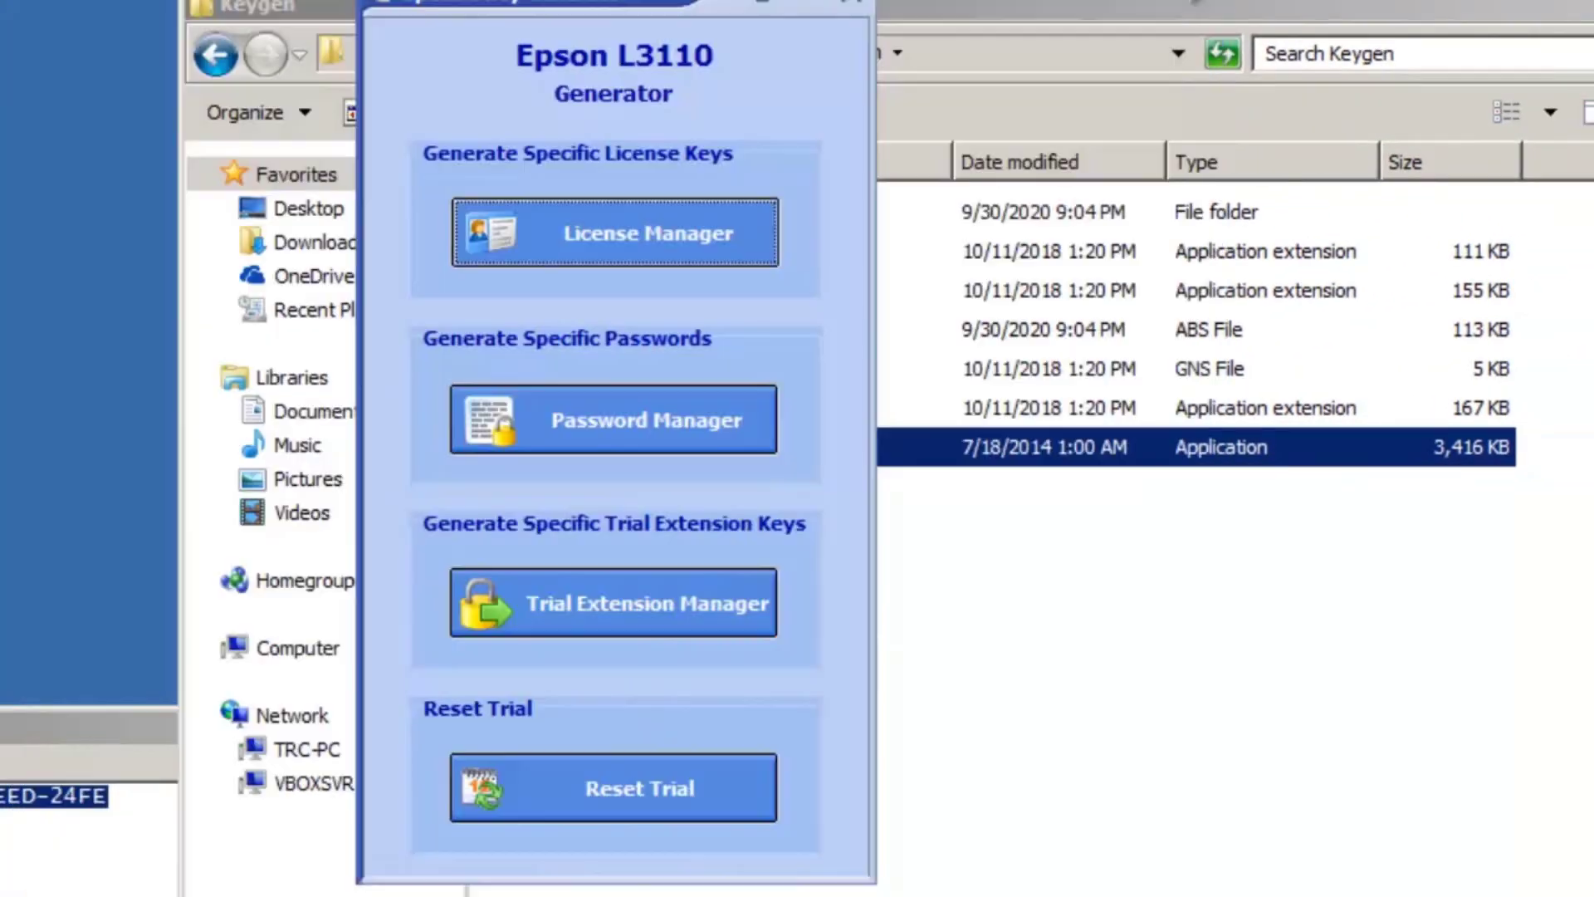
left_click(852, 4)
Merge the license registry file from the sample-ss folder into the Windows registry.
double_click(615, 221)
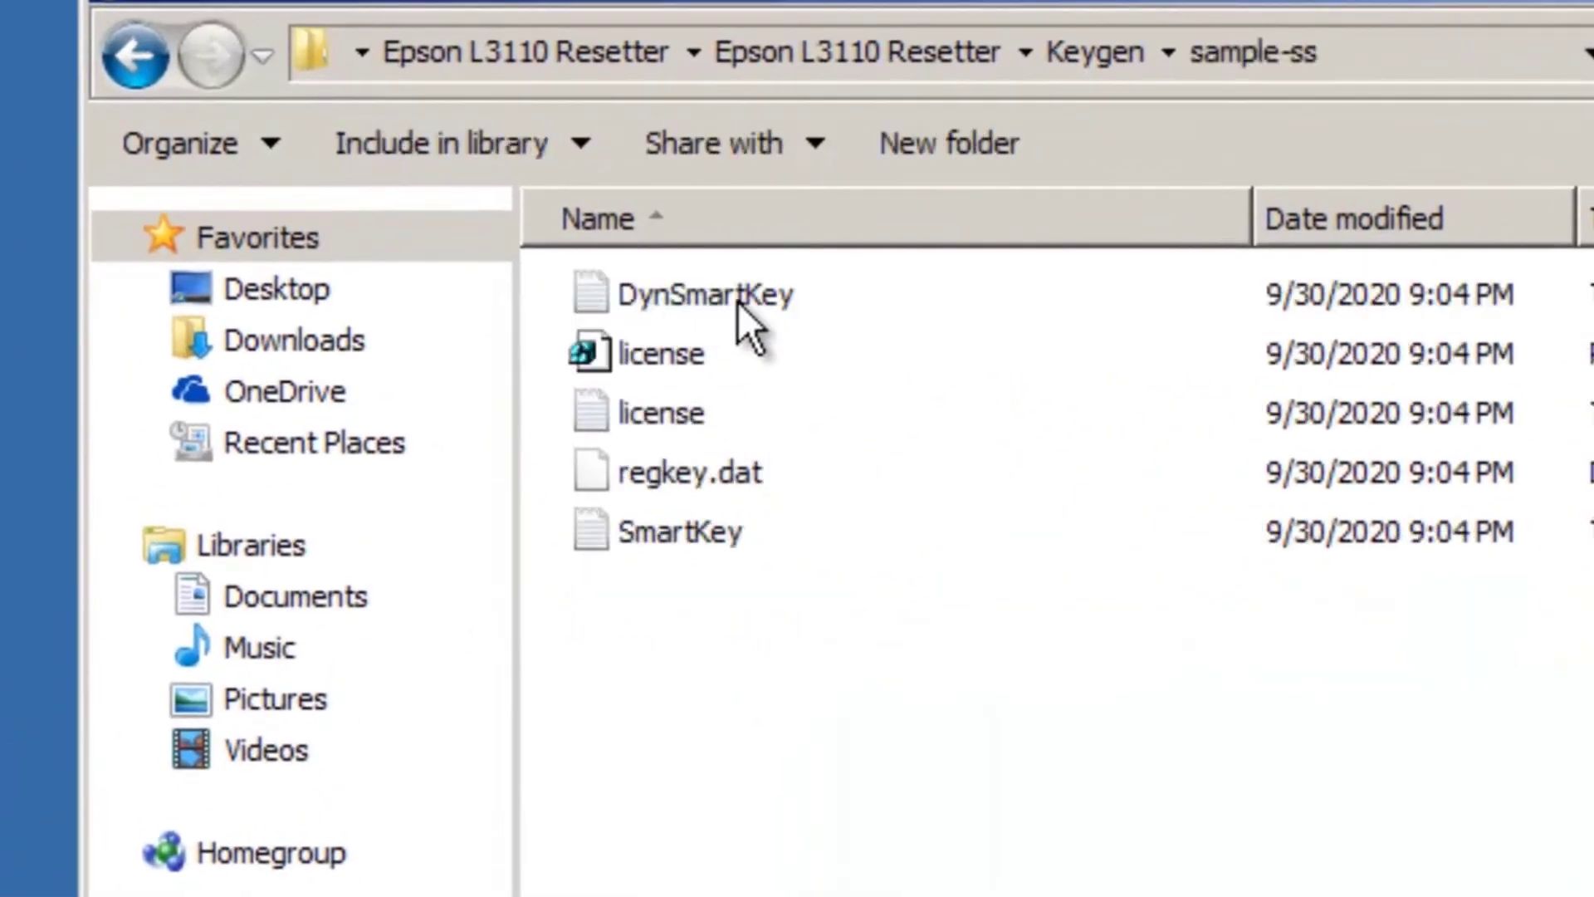
right_click(662, 358)
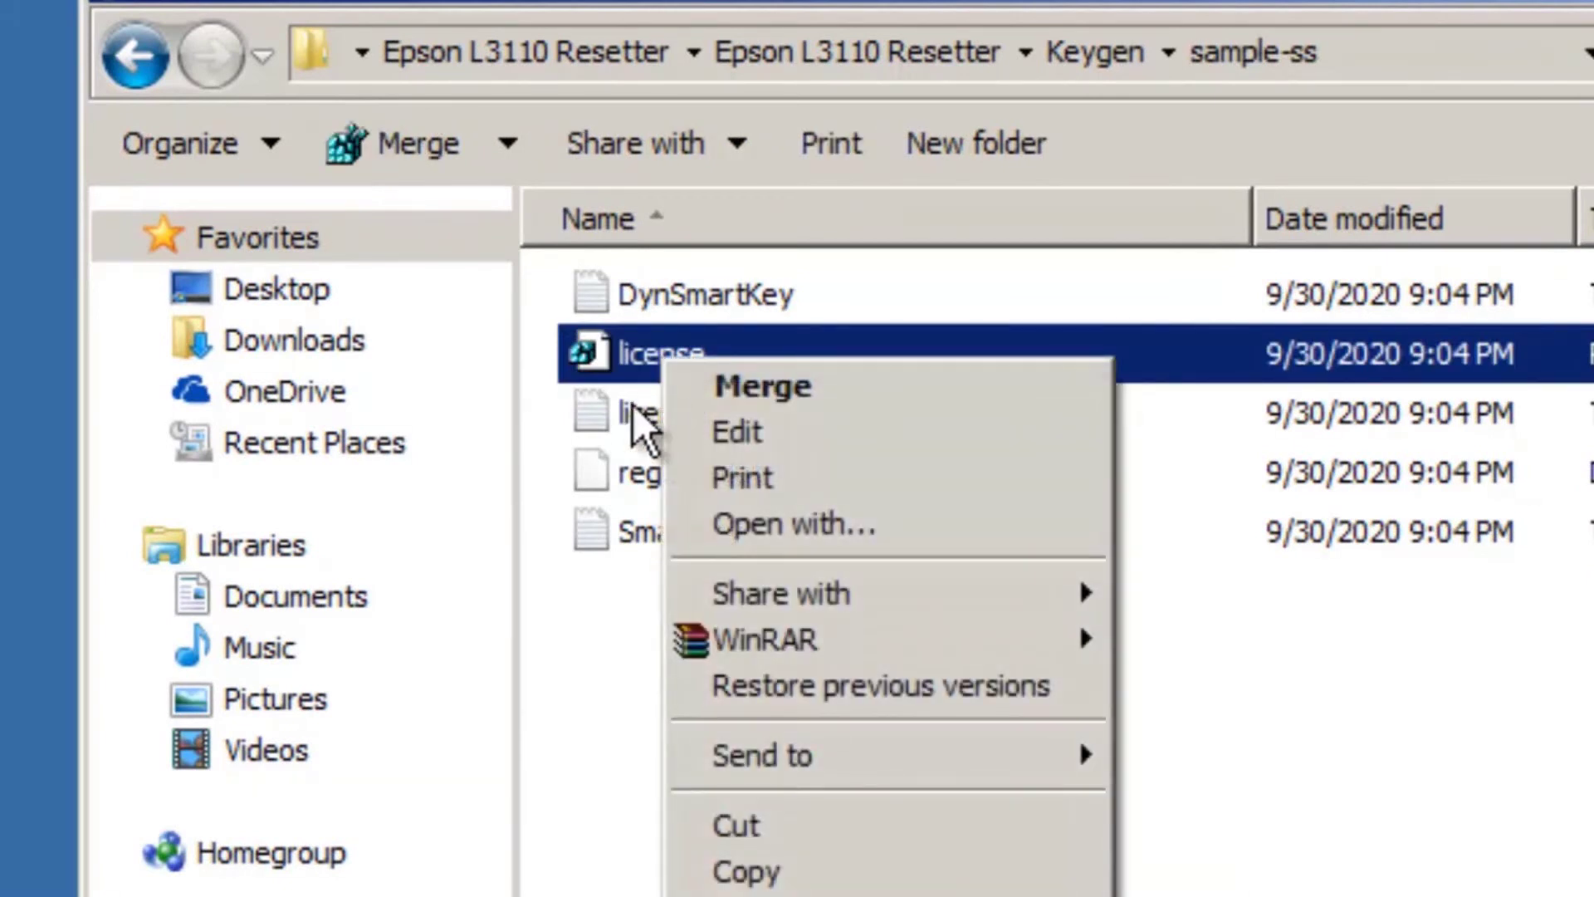
left_click(633, 406)
double_click(661, 360)
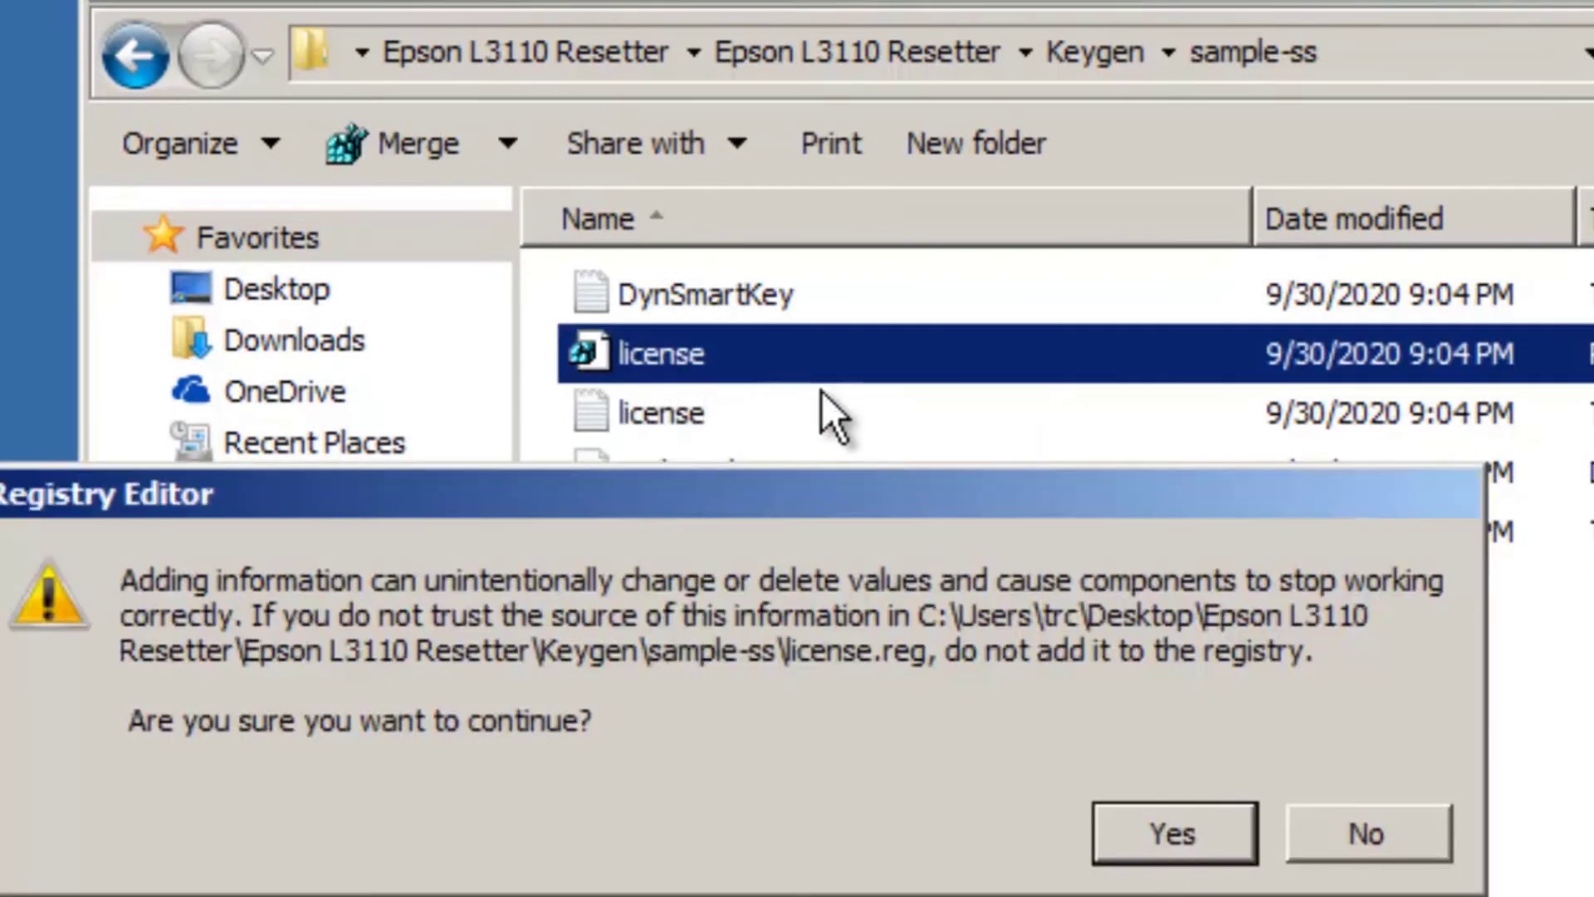
left_click(1131, 855)
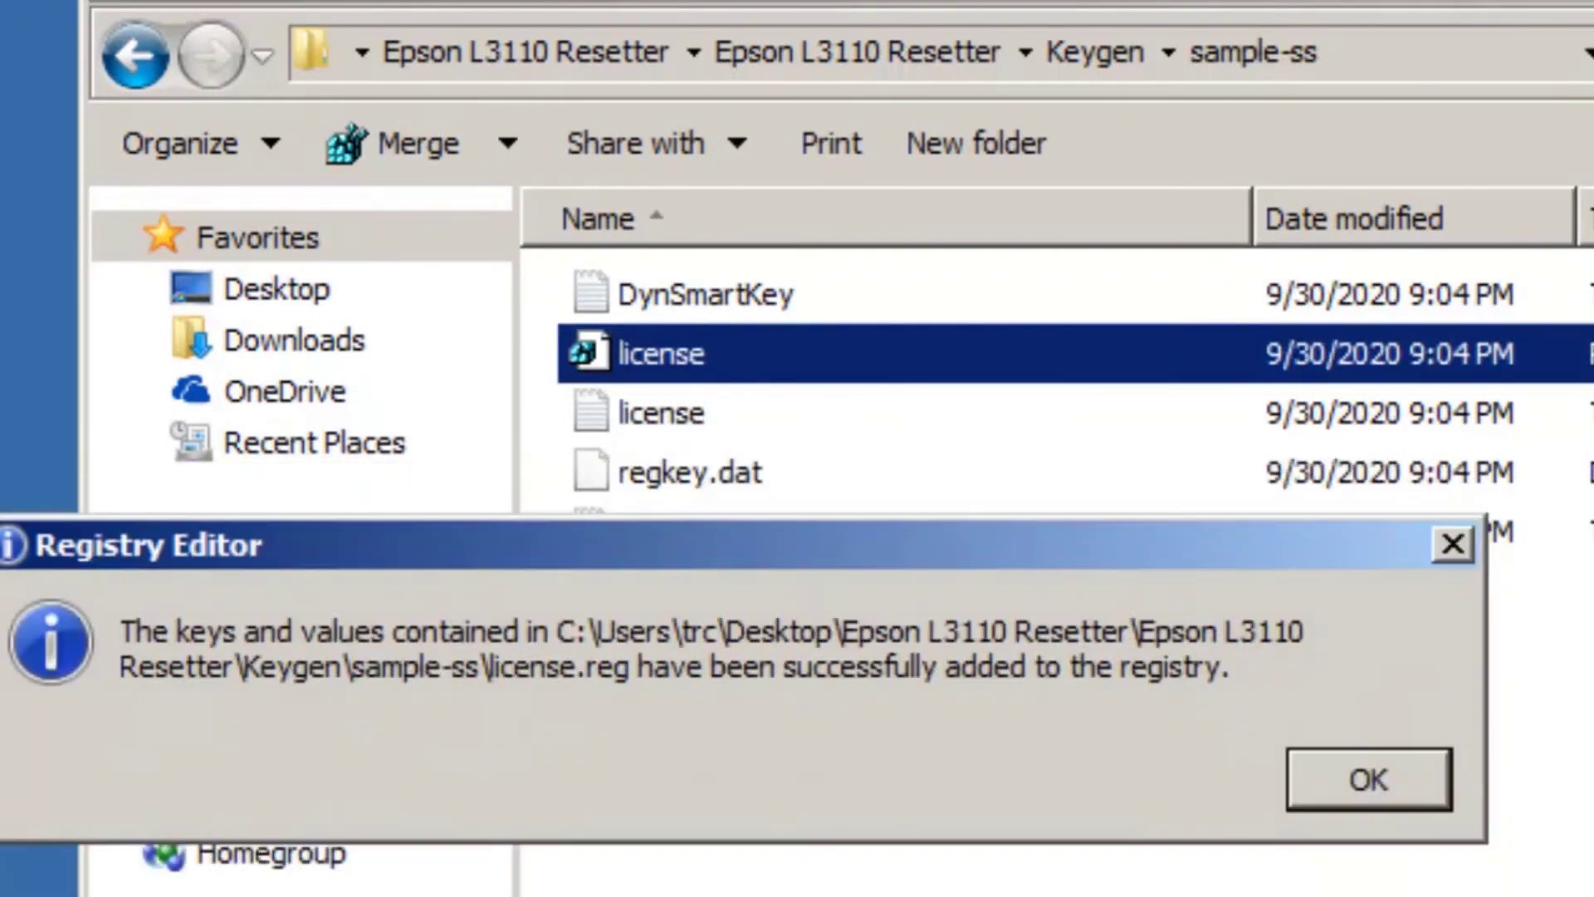
left_click(1312, 762)
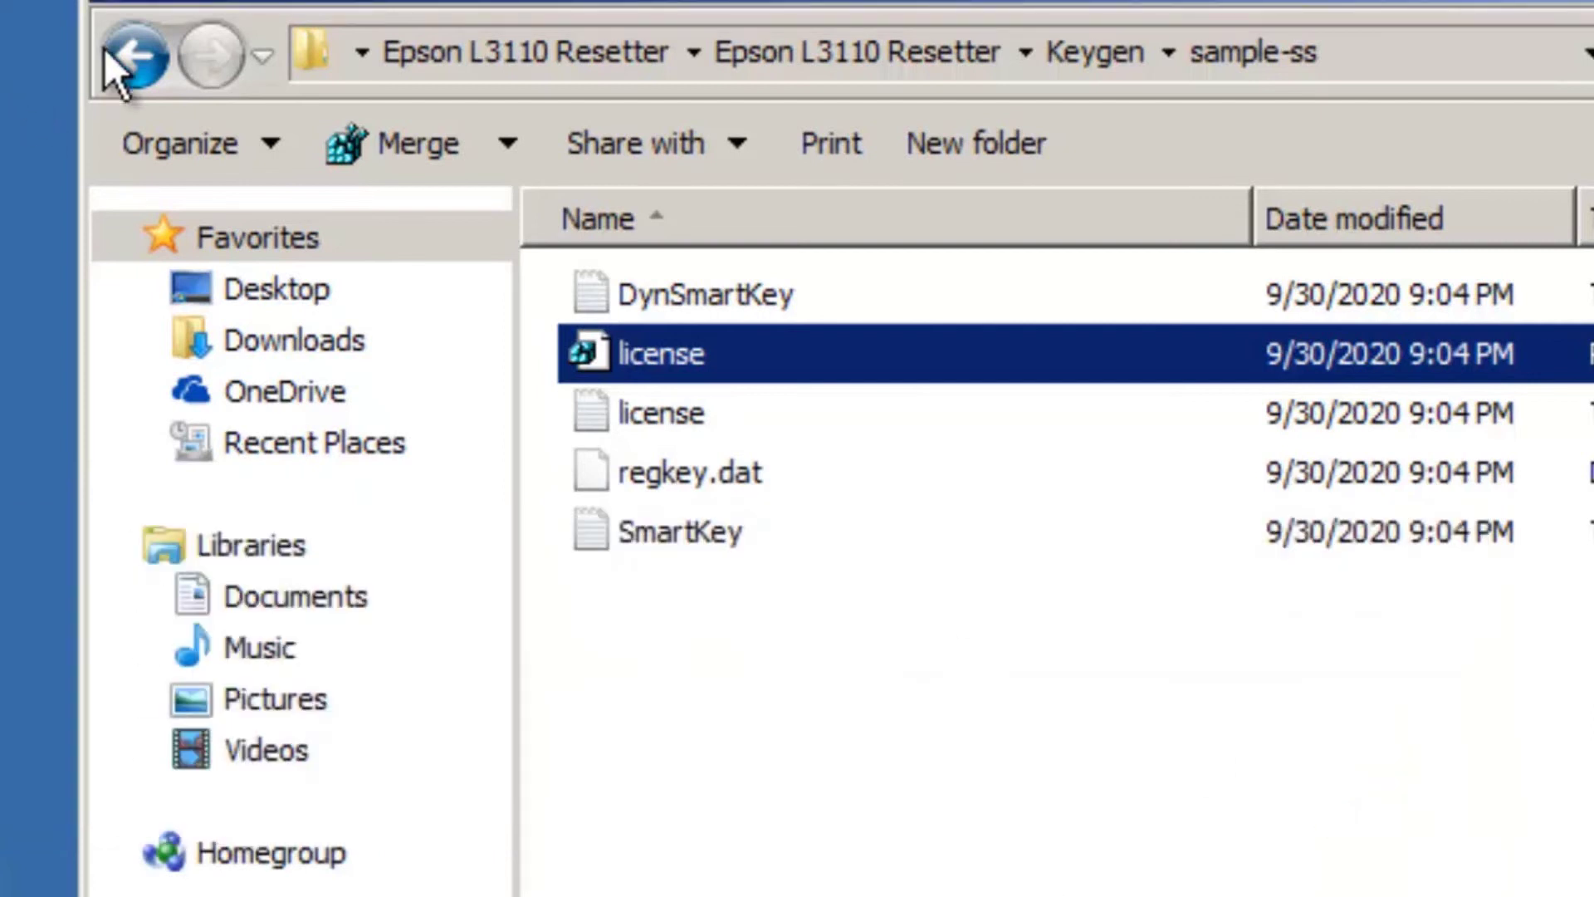
Return to the folder containing Adjprog, run it as administrator and accept the registration notice.
left_click(126, 58)
left_click(126, 58)
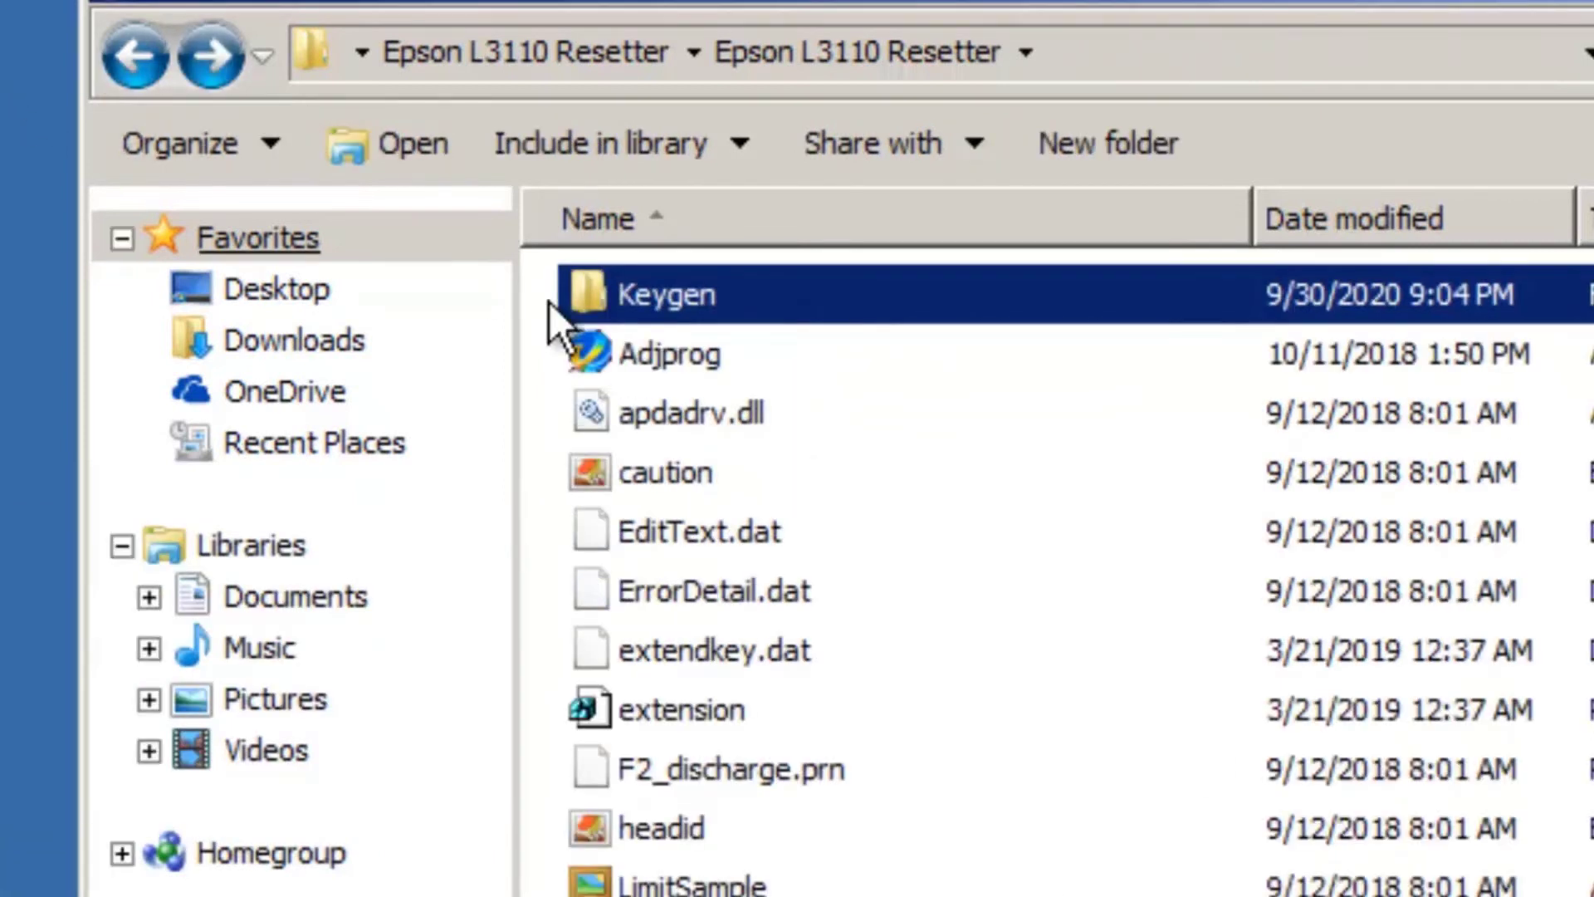
right_click(644, 352)
left_click(698, 428)
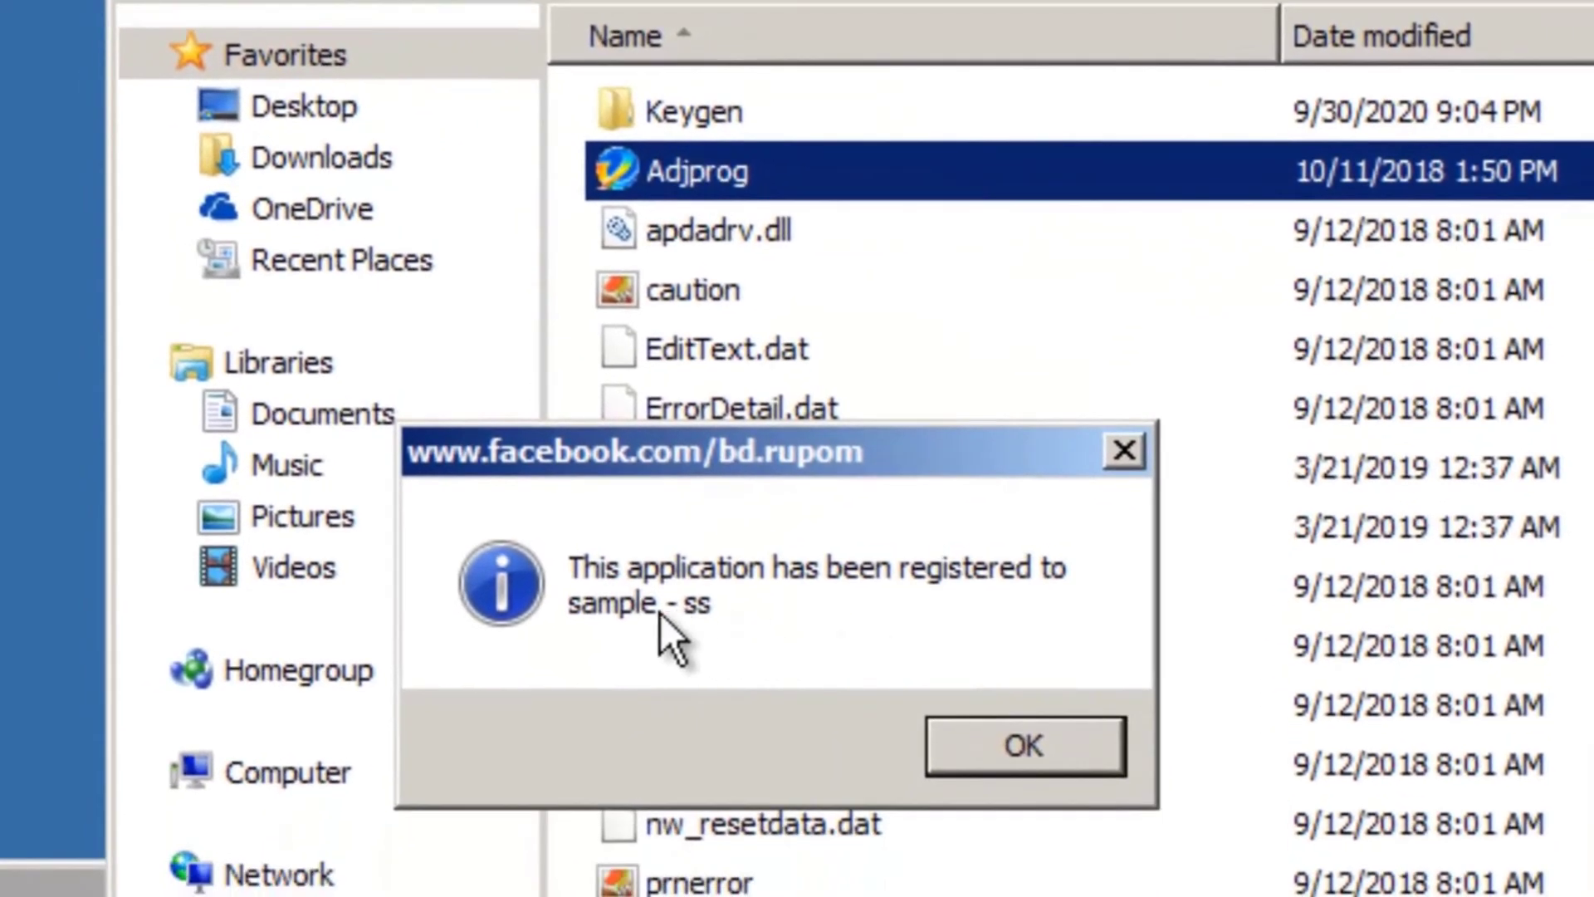
left_click(1026, 745)
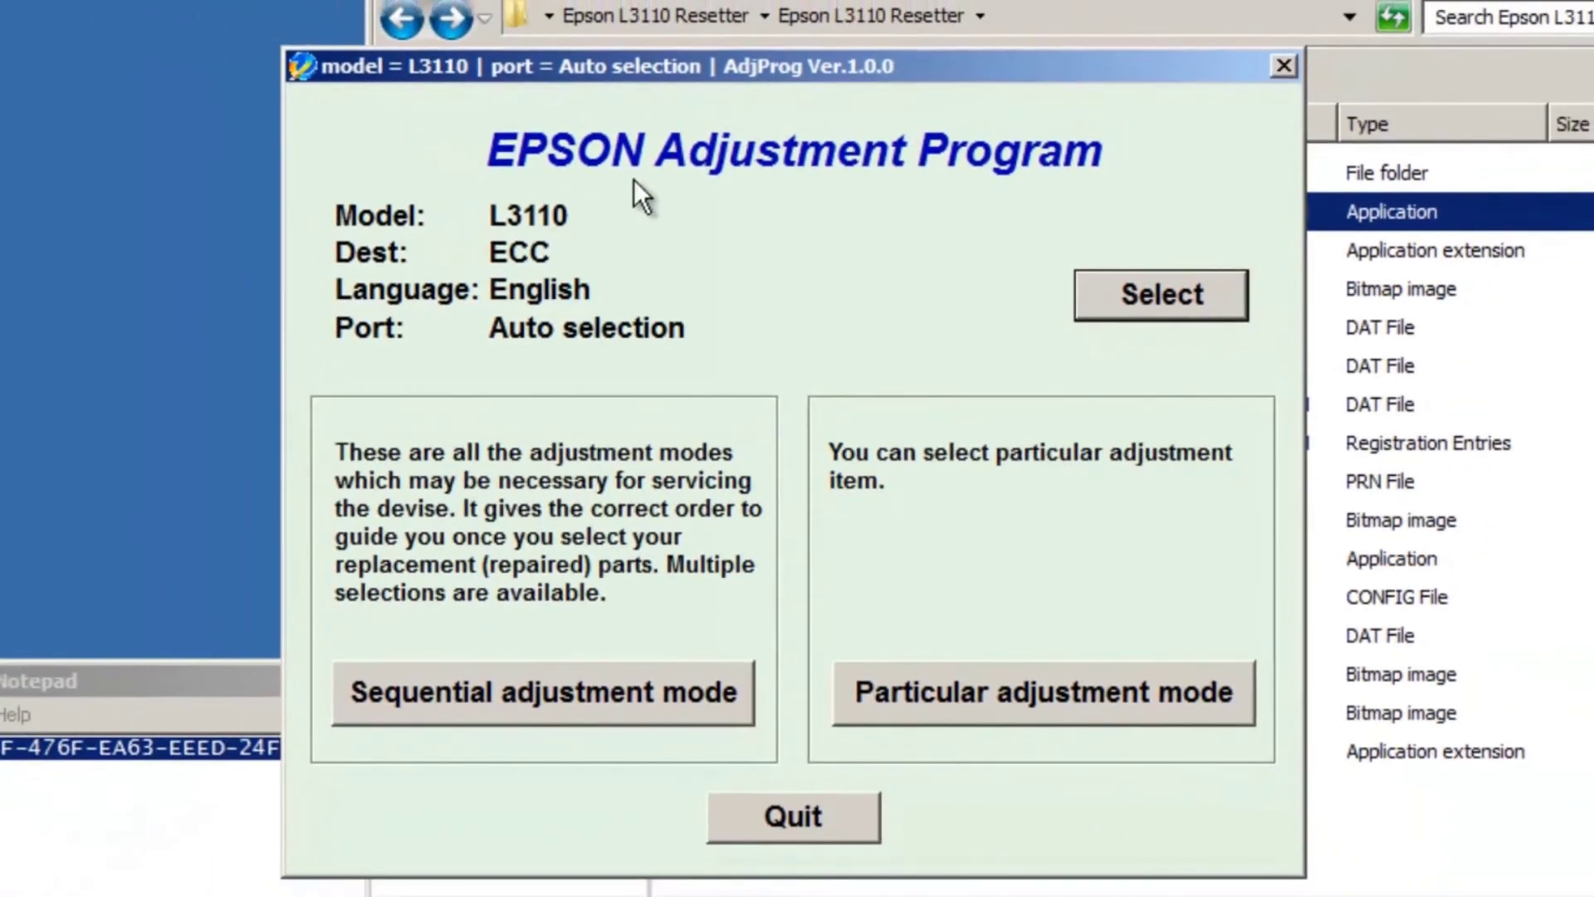
Try to confirm the L3110 model settings with the port left blank, then close the selection dialog.
left_click(1111, 310)
left_click(838, 629)
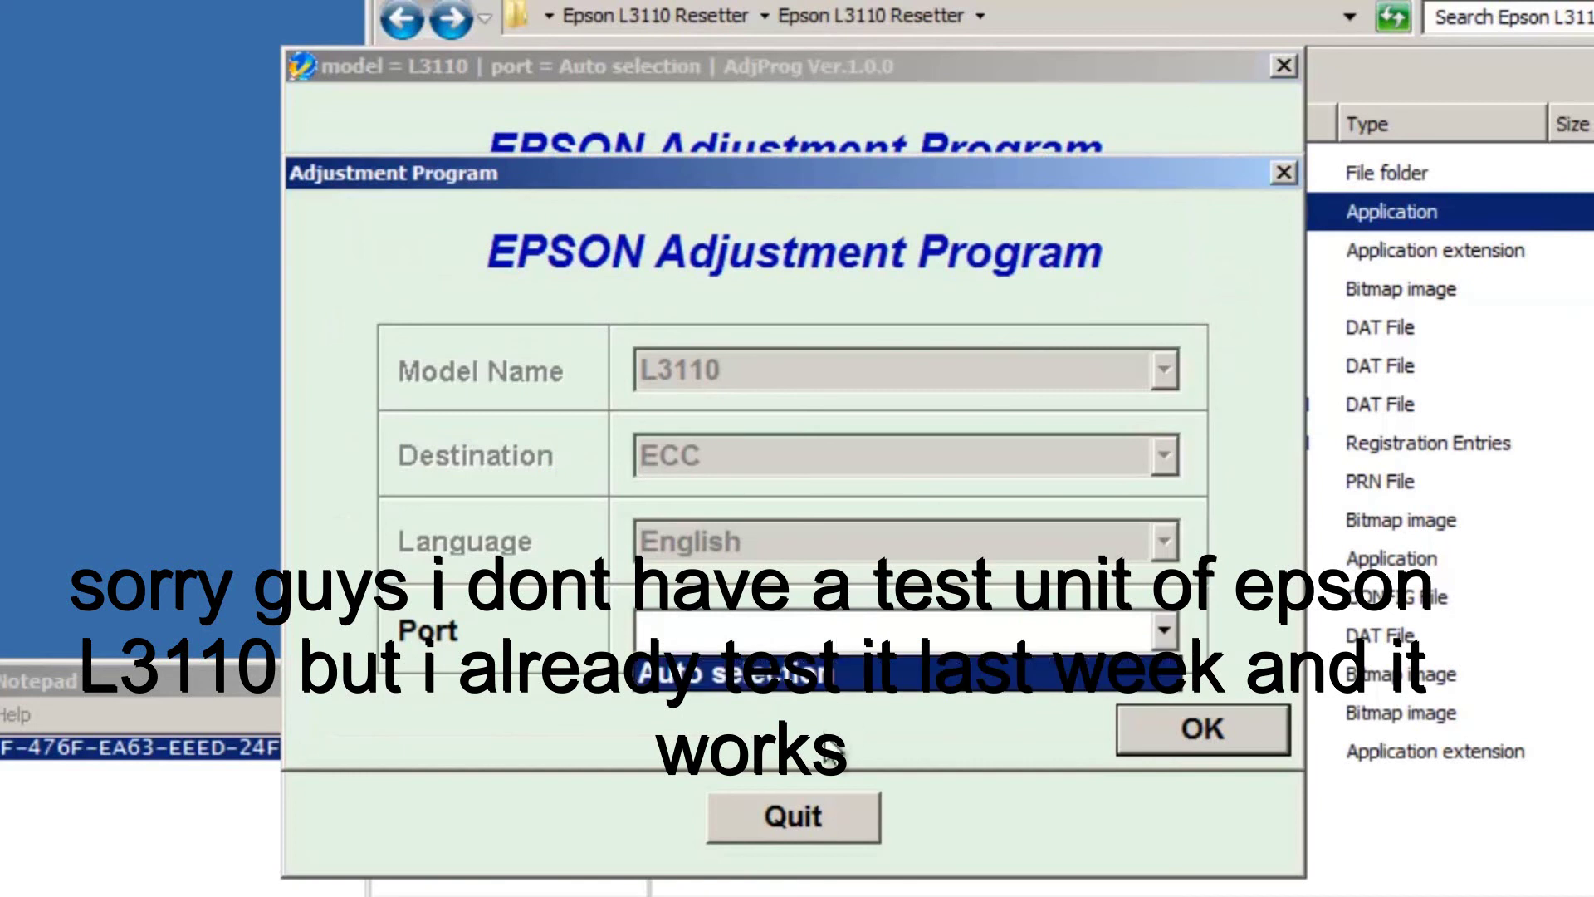
left_click(1229, 399)
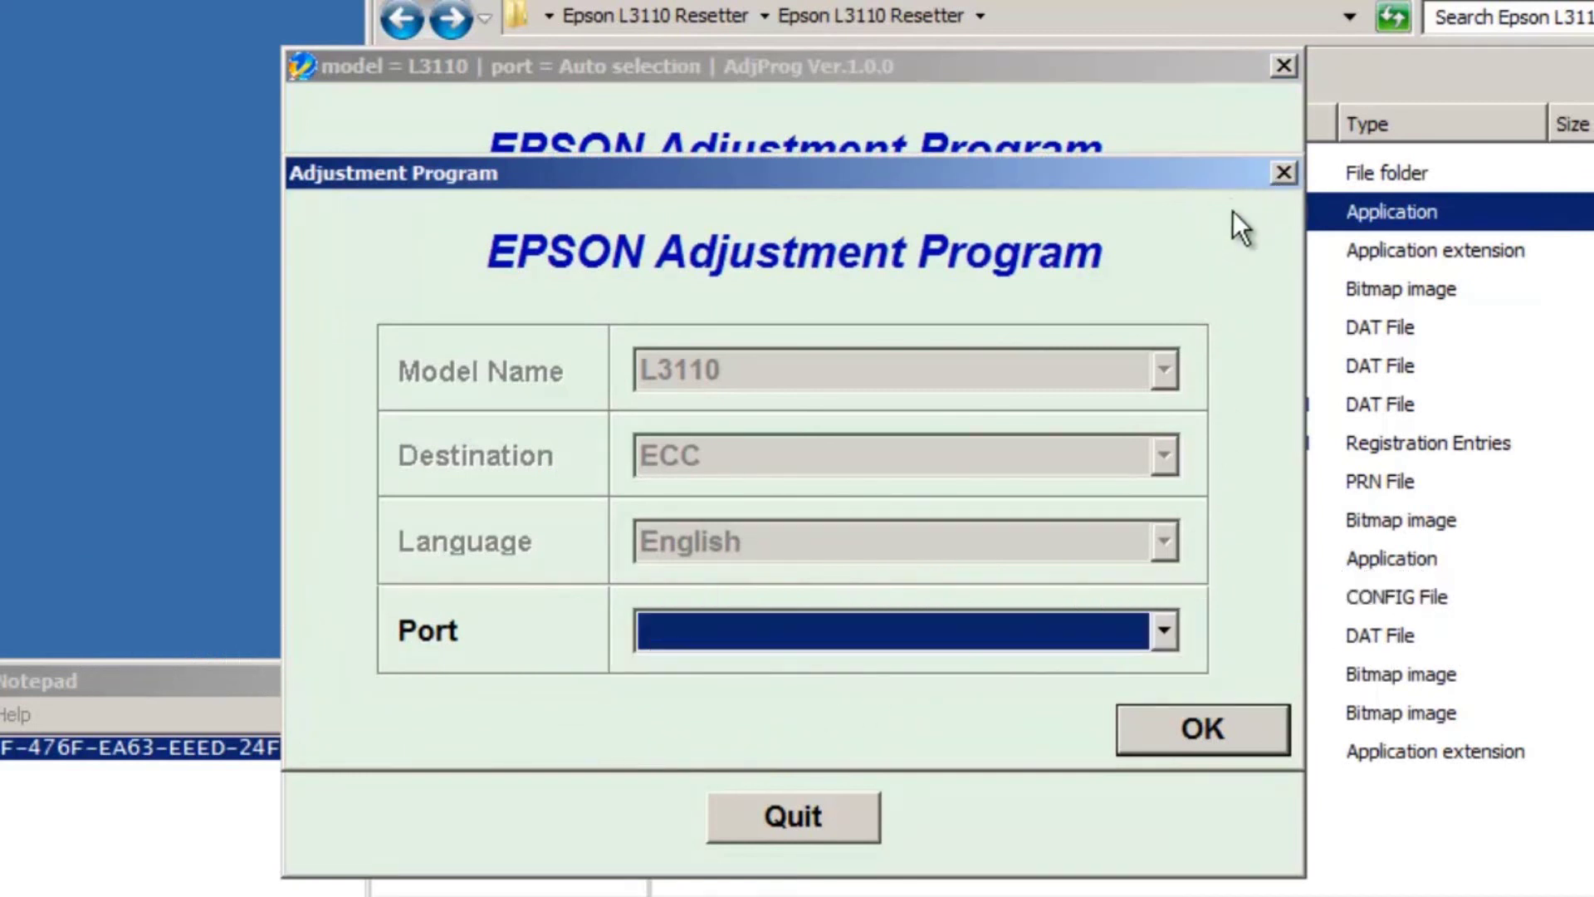
left_click(1174, 743)
left_click(970, 357)
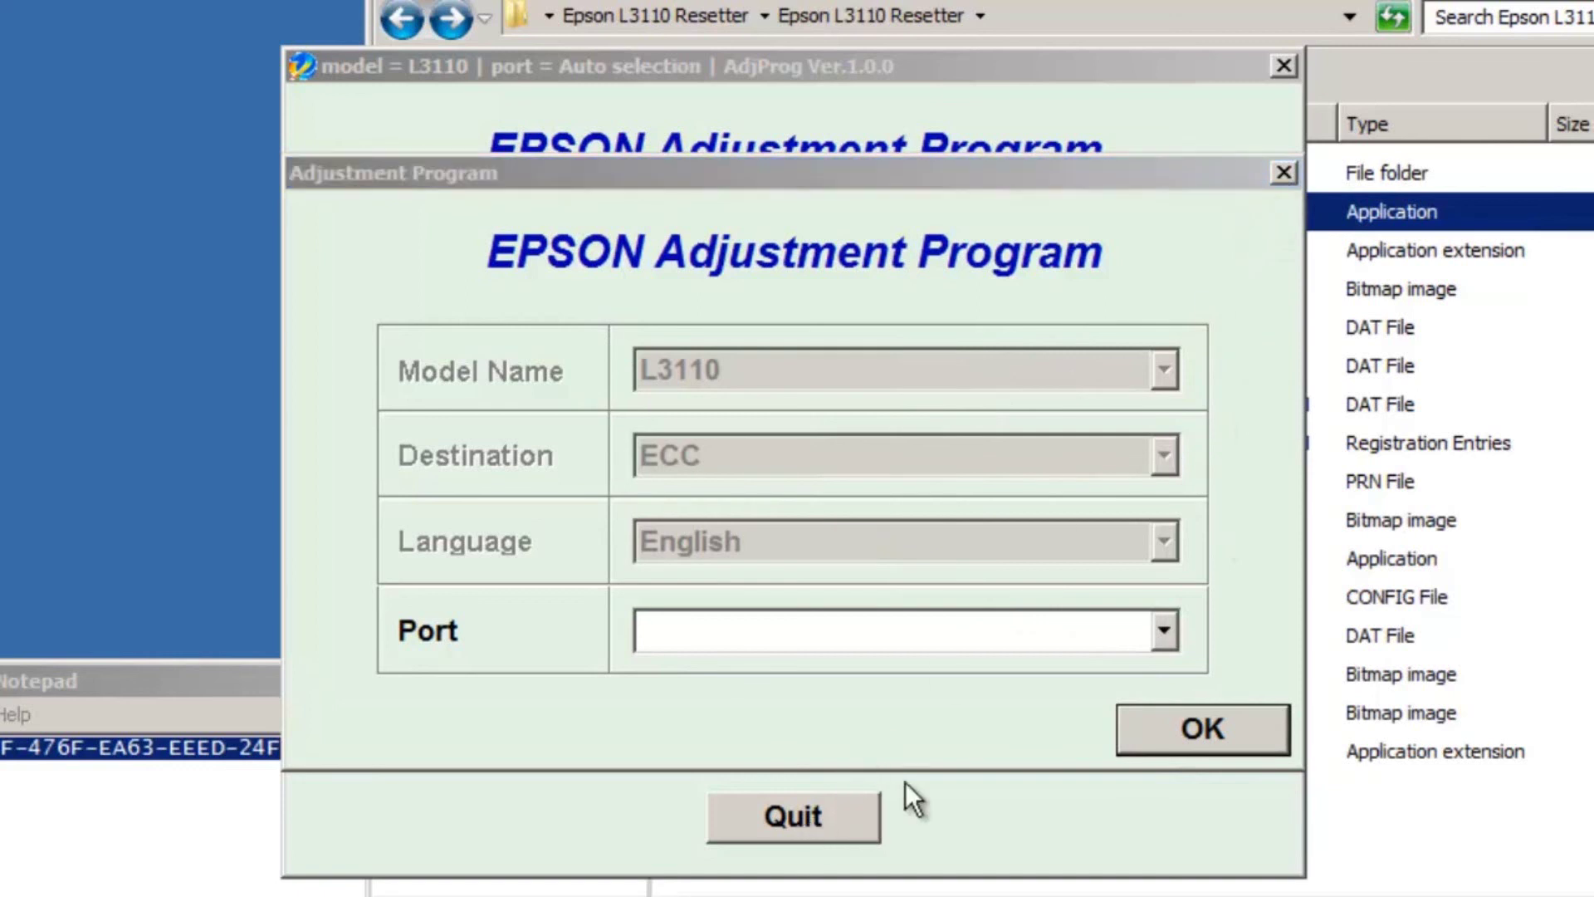
left_click(1149, 731)
left_click(950, 541)
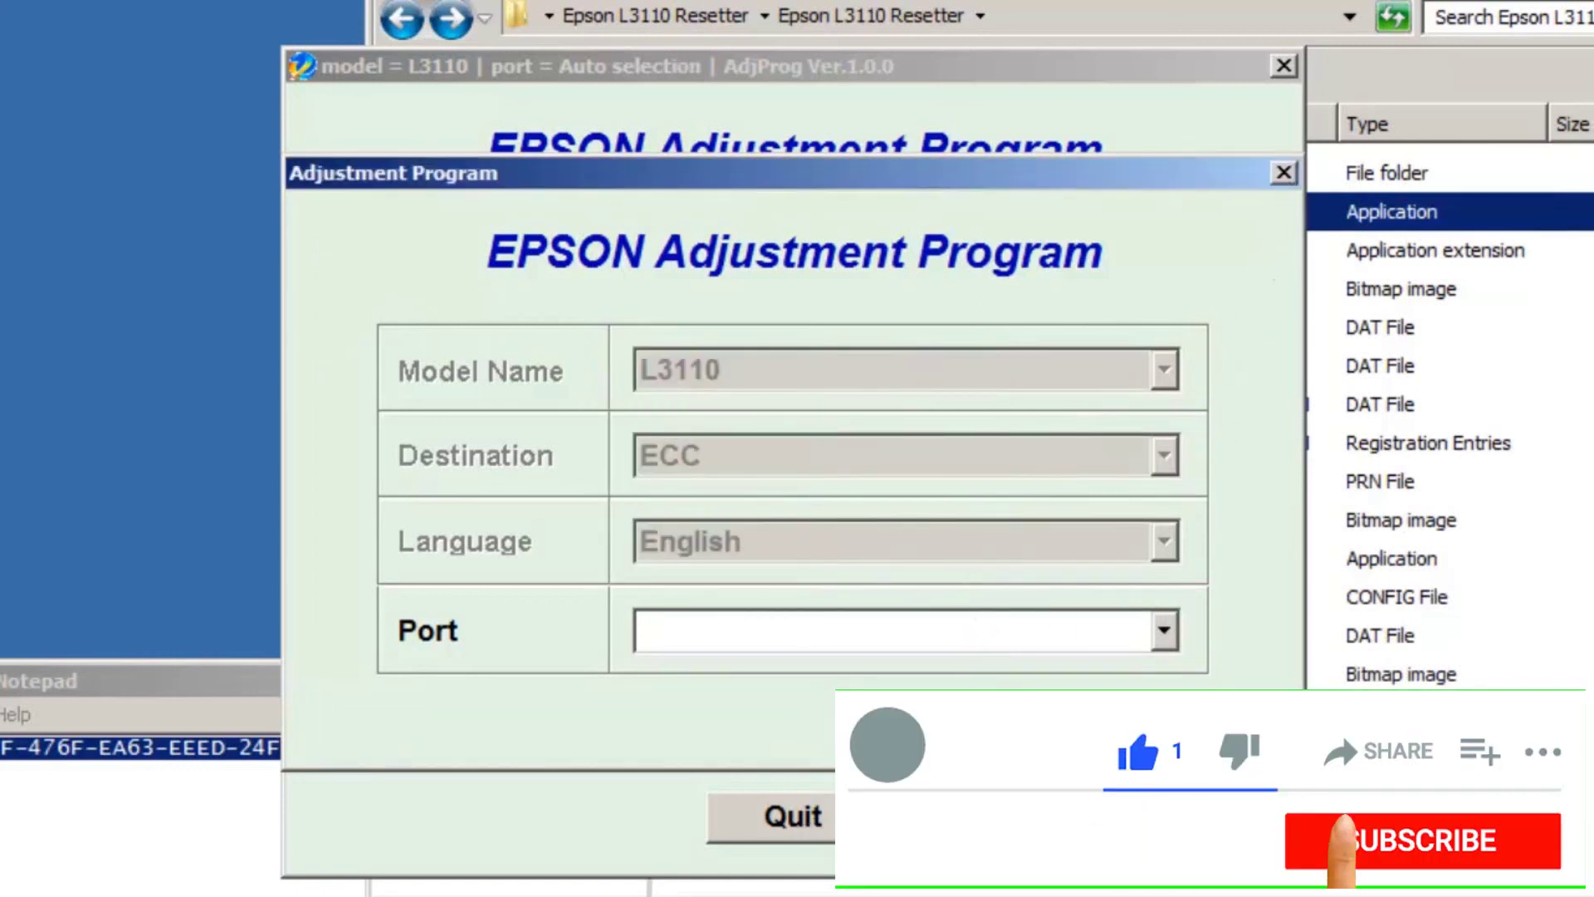
left_click_drag(1156, 176, 953, 895)
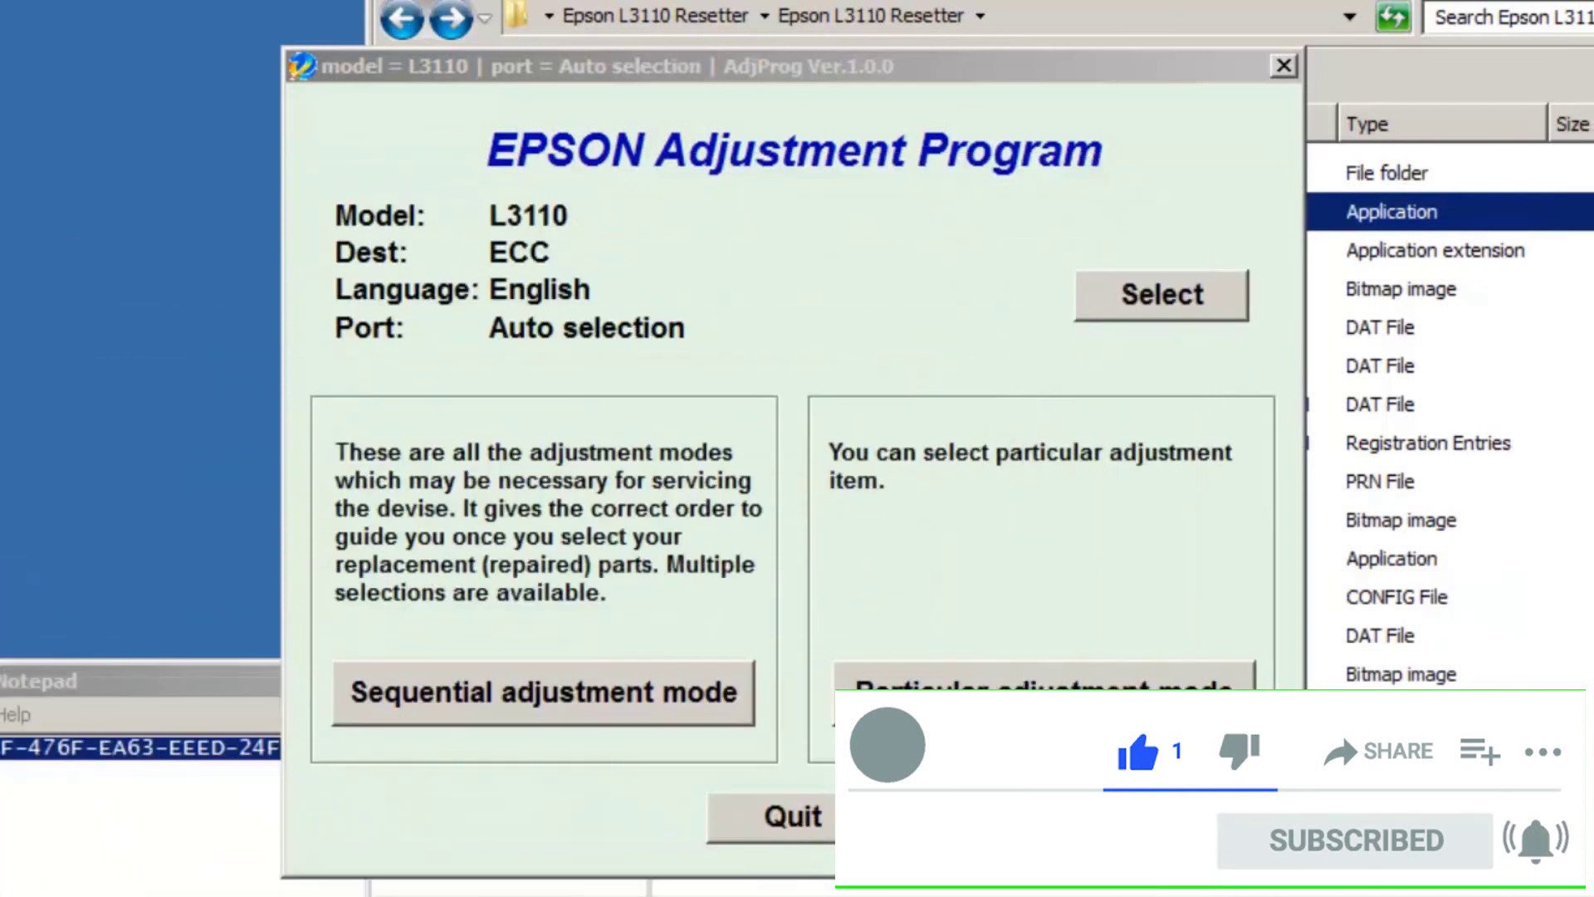